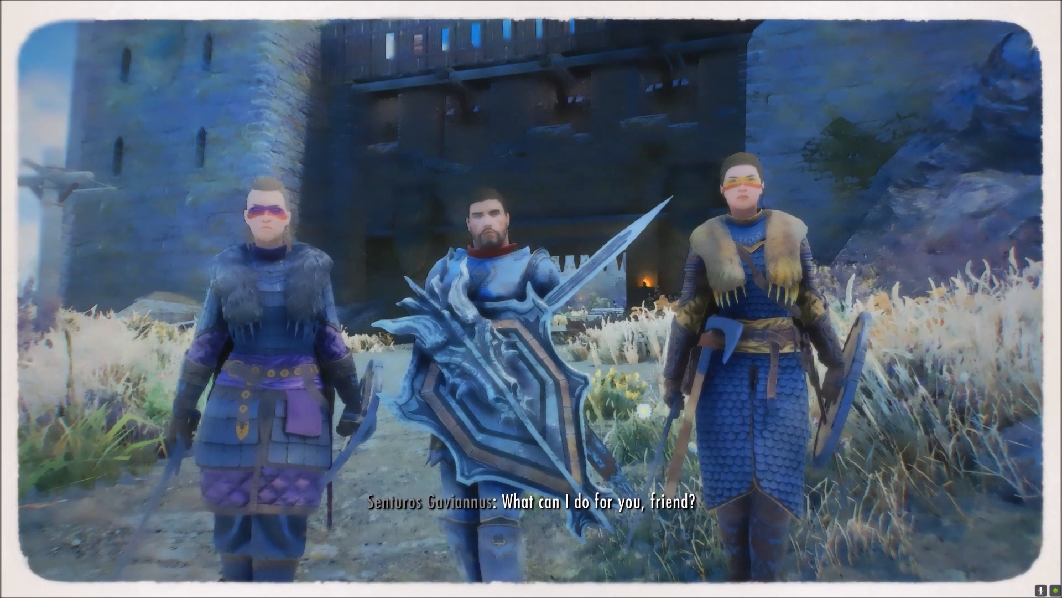
# Step: Toggle the free camera with the tfc console command and reframe the three characters in front of the fortress gate
pyautogui.press('`')
pyautogui.write('tfc')
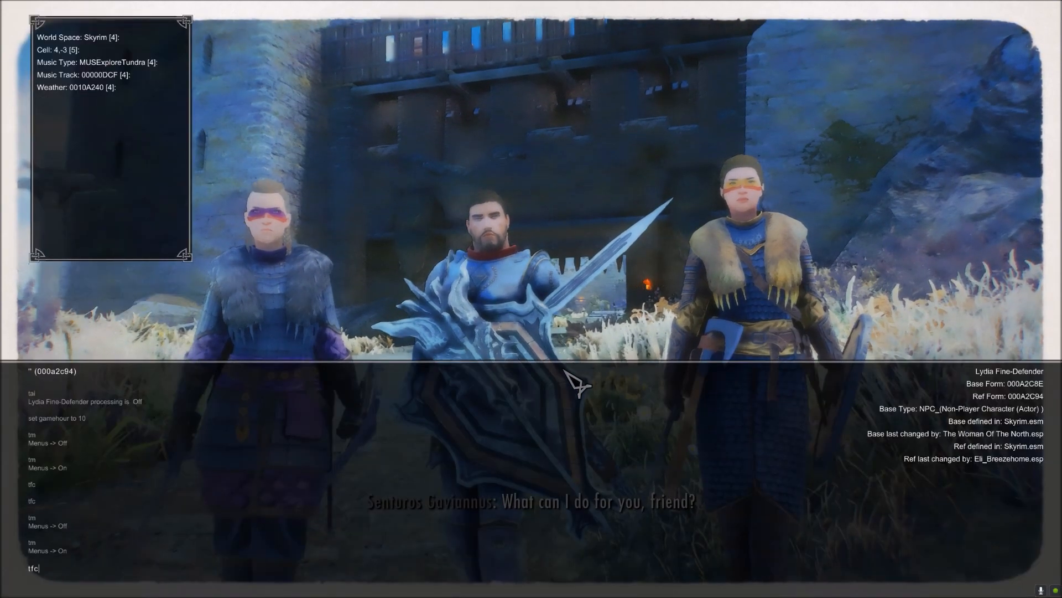
pyautogui.press('Return')
pyautogui.press('`')
pyautogui.press('d')
pyautogui.press('w')
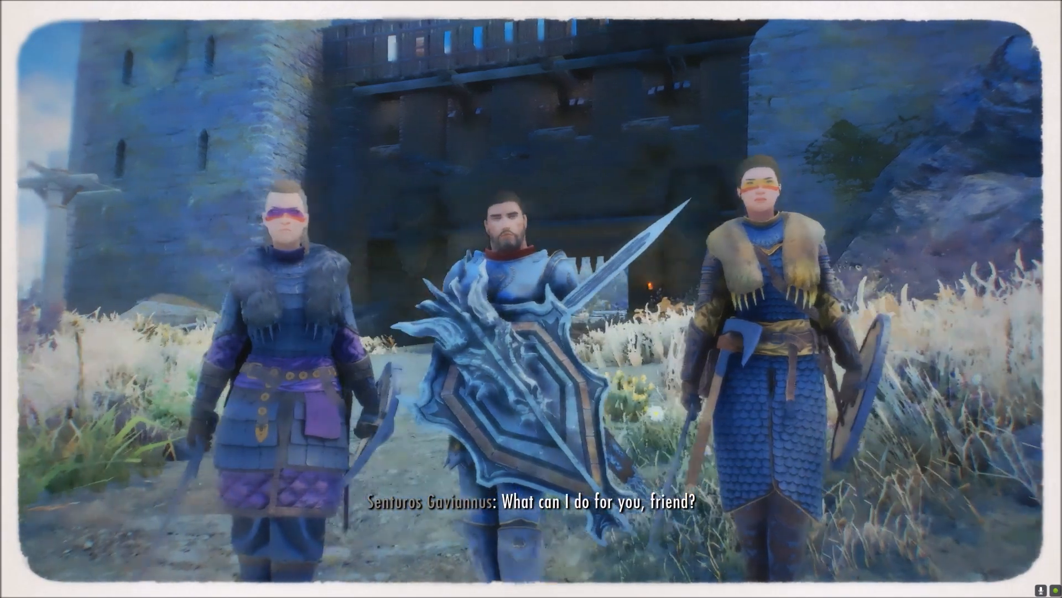
# Step: Hide the game menus with the tm console command and take a screenshot of the three characters
pyautogui.press('`')
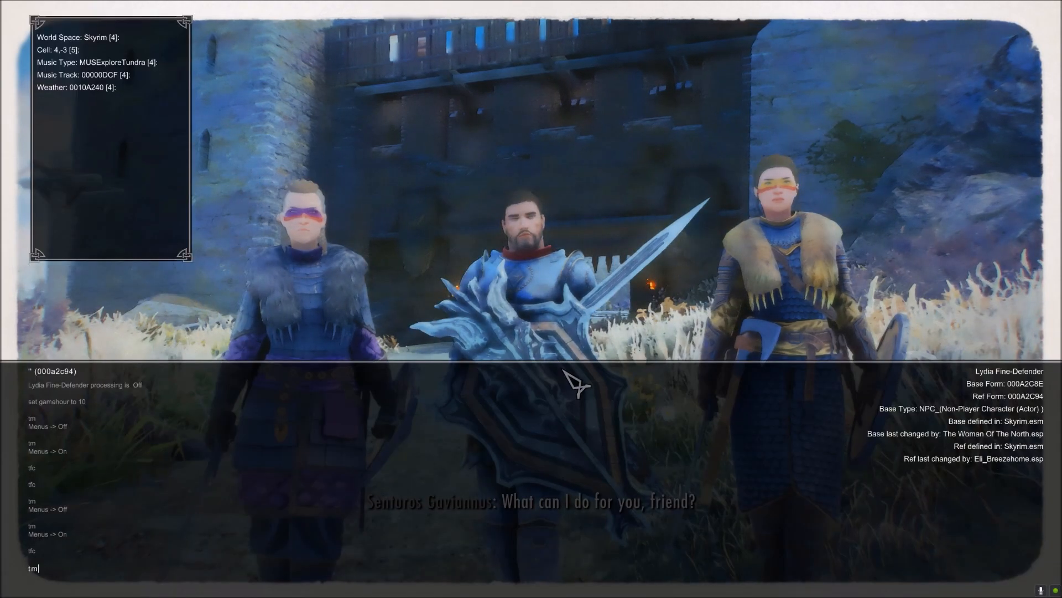
pyautogui.press('`')
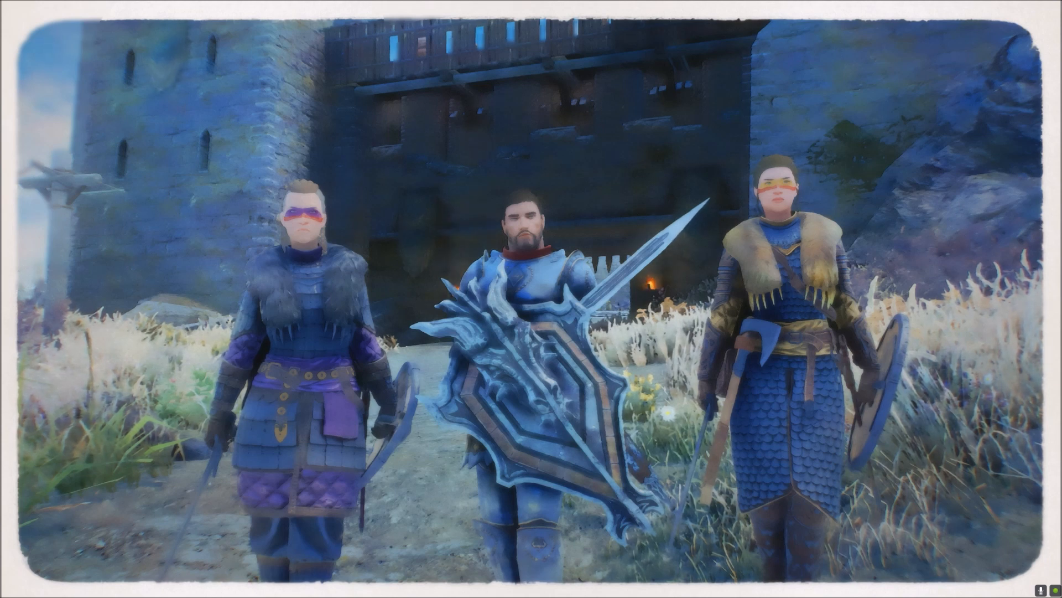
pyautogui.press('F12')
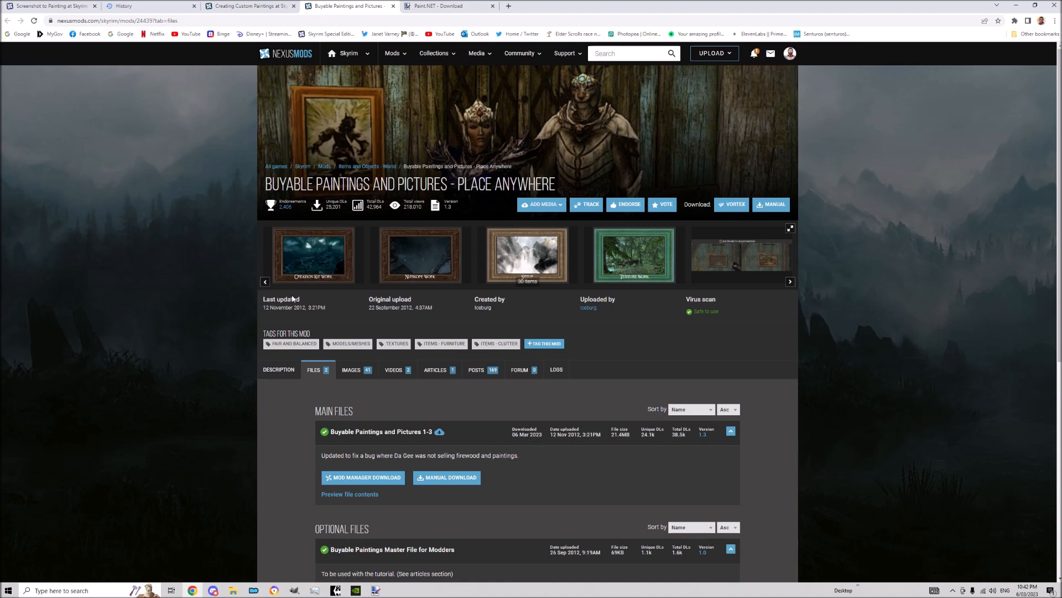
# Step: View the frame placement picture in the gallery of the Buyable Paintings and Pictures mod page
pyautogui.click(768, 265)
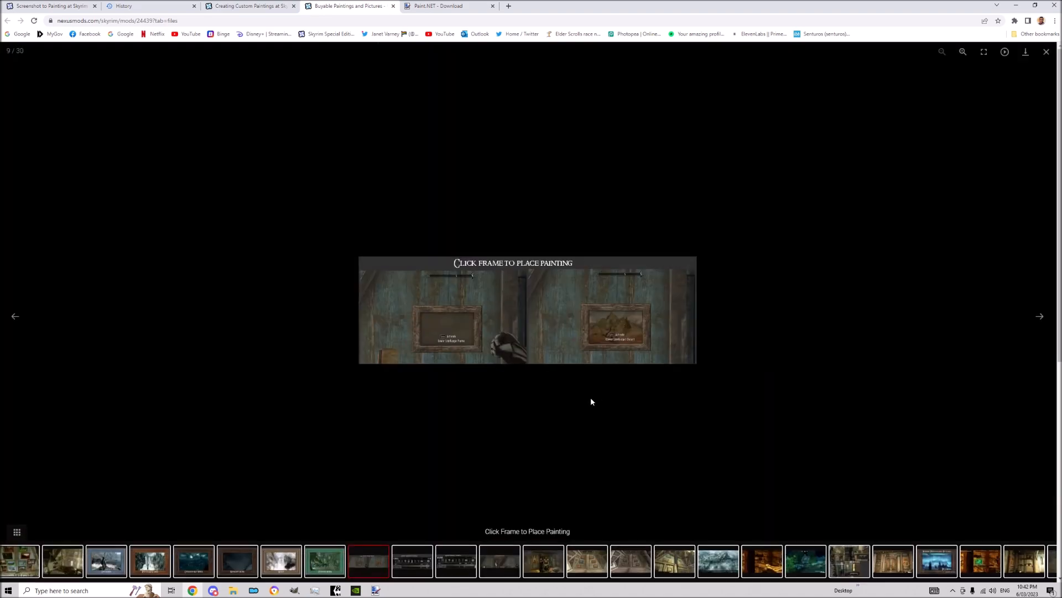
pyautogui.click(274, 403)
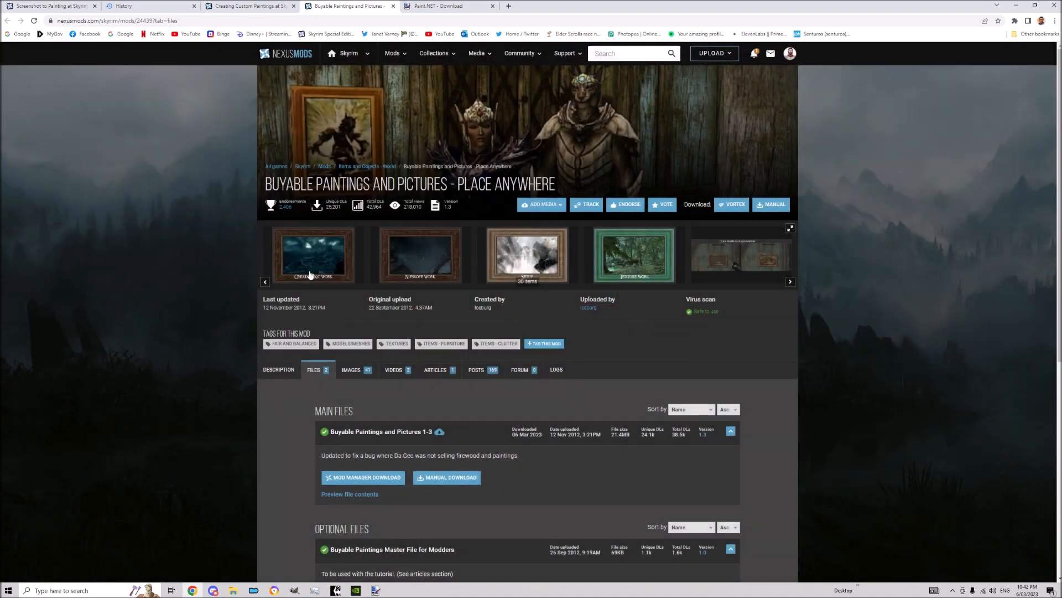
pyautogui.scroll(-1, 274, 403)
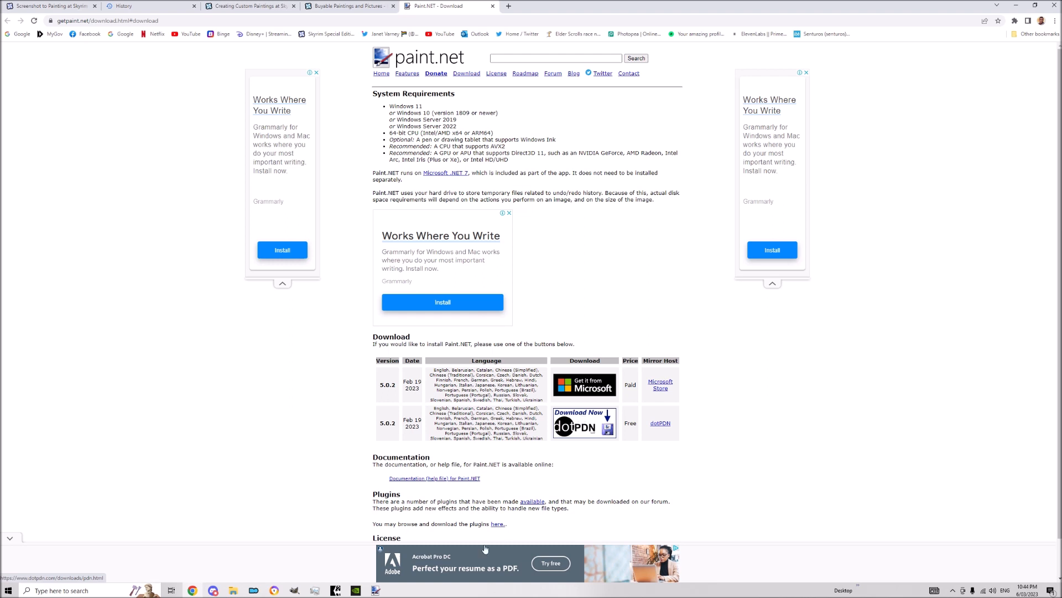
pyautogui.click(379, 589)
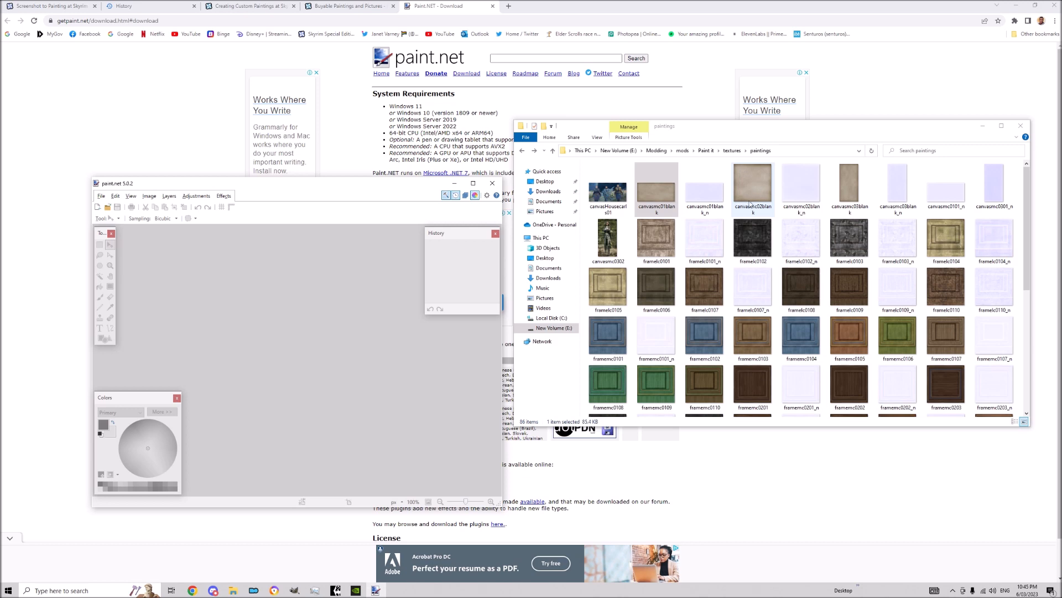
pyautogui.moveTo(758, 179)
pyautogui.mouseDown()
pyautogui.moveTo(385, 298)
pyautogui.moveTo(308, 342)
pyautogui.mouseUp()
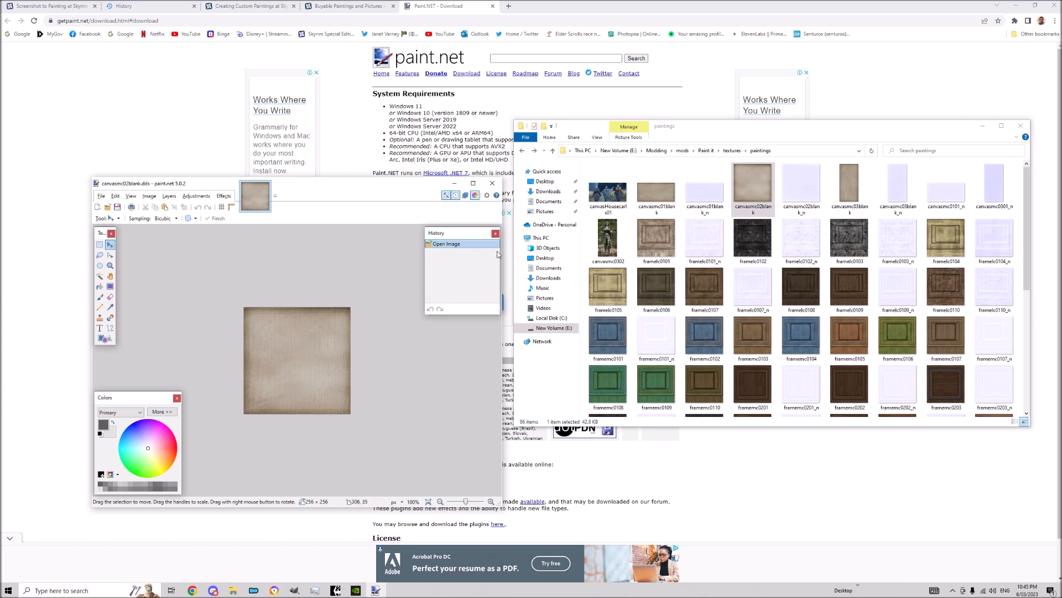
pyautogui.click(530, 151)
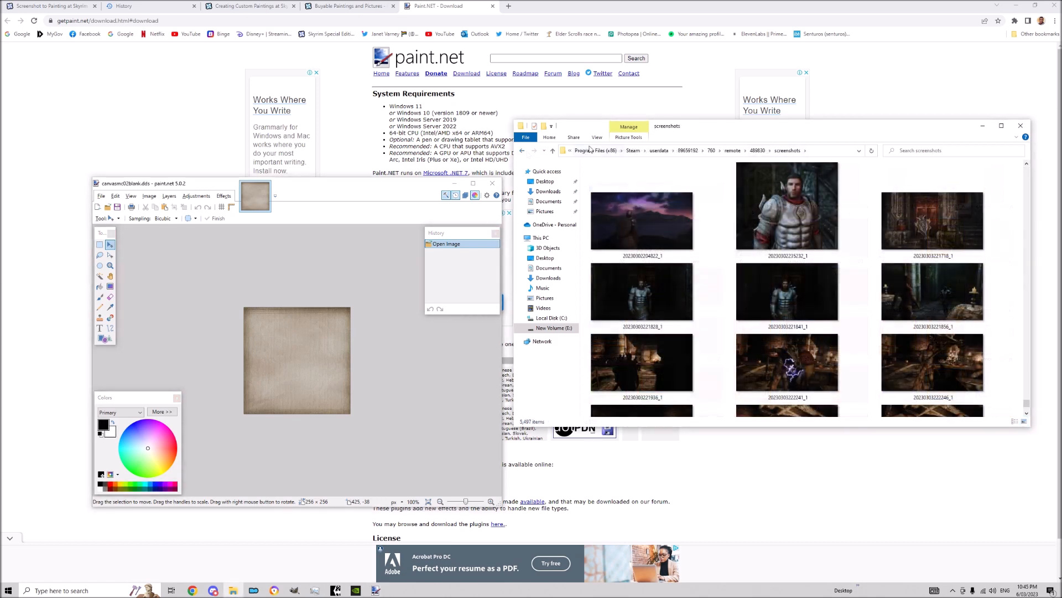
pyautogui.moveTo(744, 160)
pyautogui.mouseDown()
pyautogui.moveTo(777, 202)
pyautogui.moveTo(299, 352)
pyautogui.mouseUp()
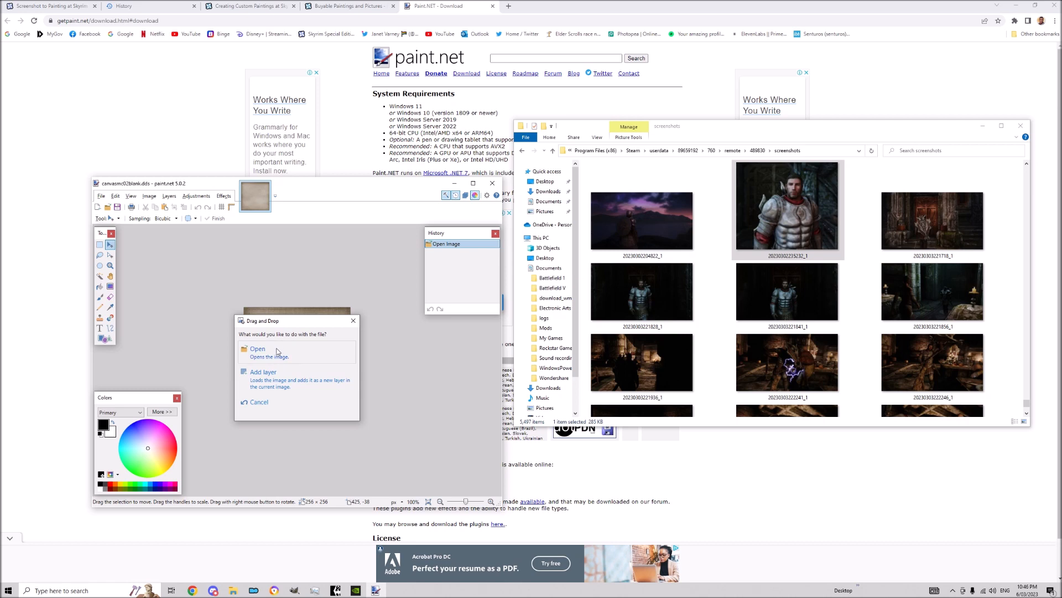
pyautogui.click(278, 351)
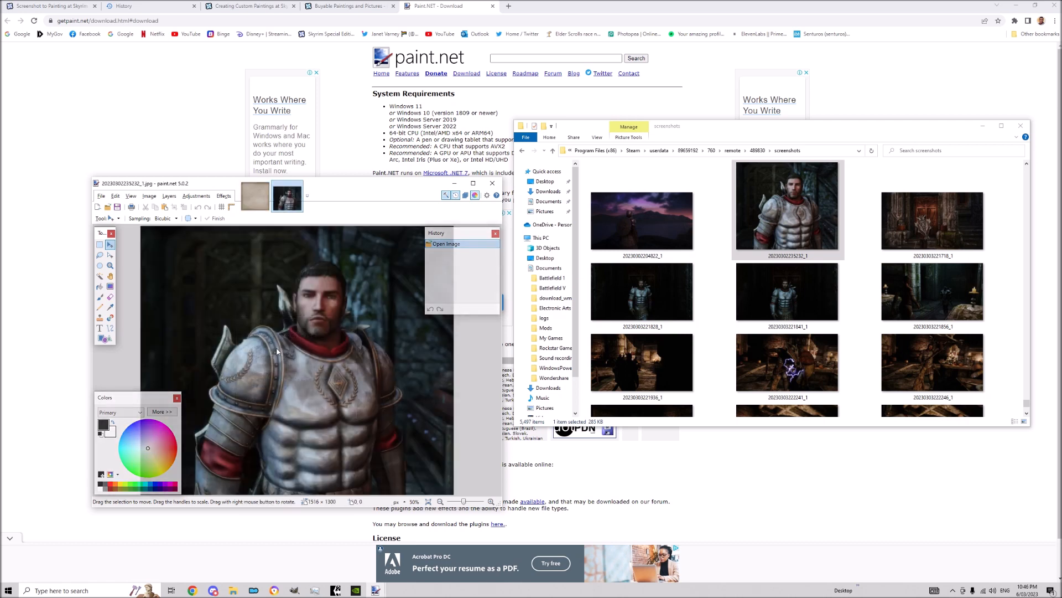
# Step: Copy the entire armoured character screenshot and paste it into the canvasmc02blank image, keeping the canvas size
pyautogui.click(256, 197)
pyautogui.click(288, 197)
pyautogui.click(255, 197)
pyautogui.click(292, 205)
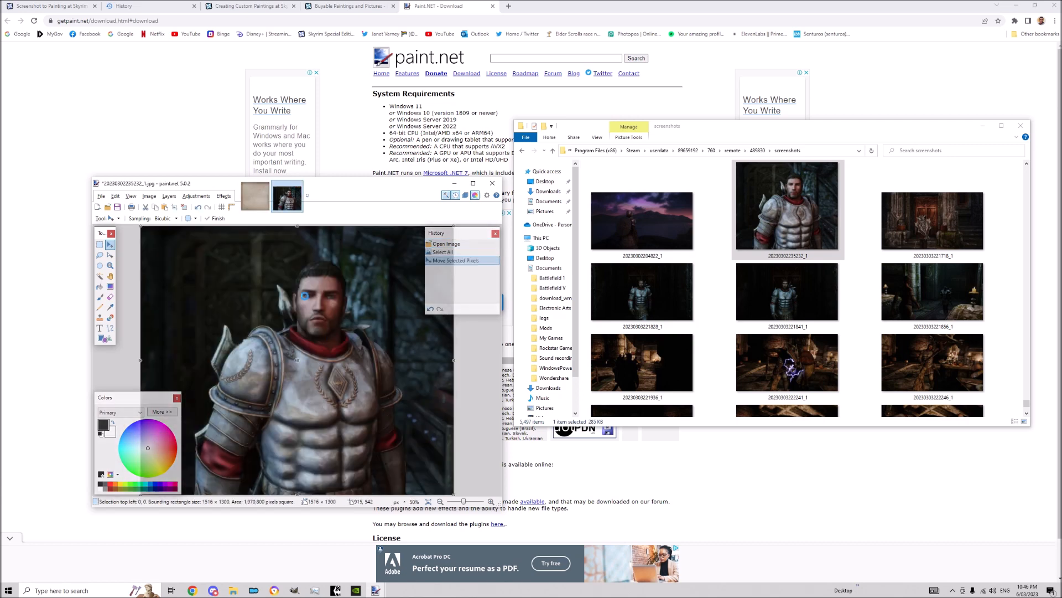
pyautogui.click(263, 202)
pyautogui.hotkey('ctrl', 'a')
pyautogui.click(361, 427)
pyautogui.hotkey('ctrl', 'v')
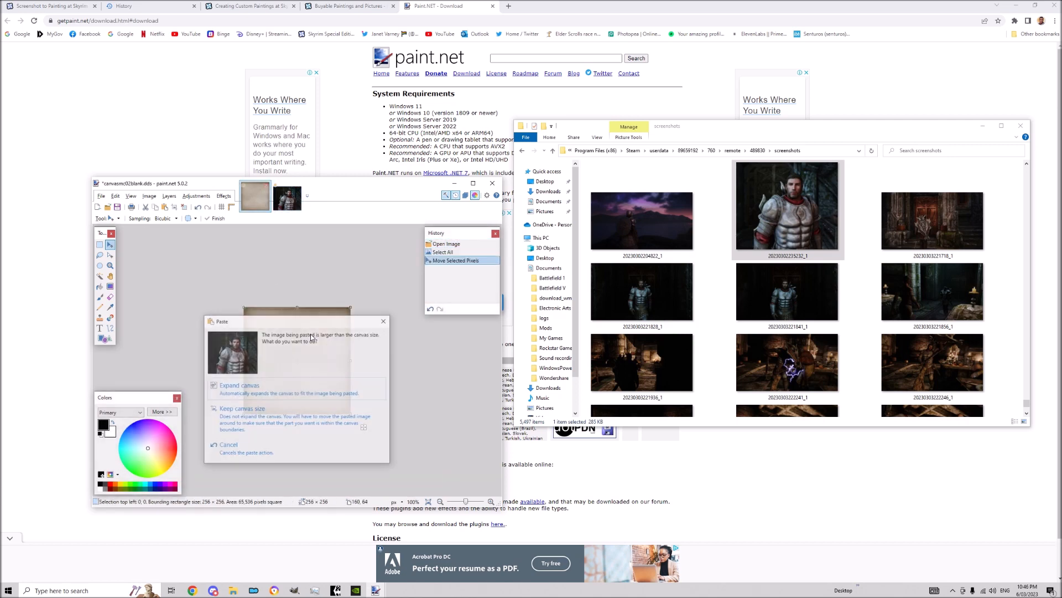
pyautogui.click(246, 410)
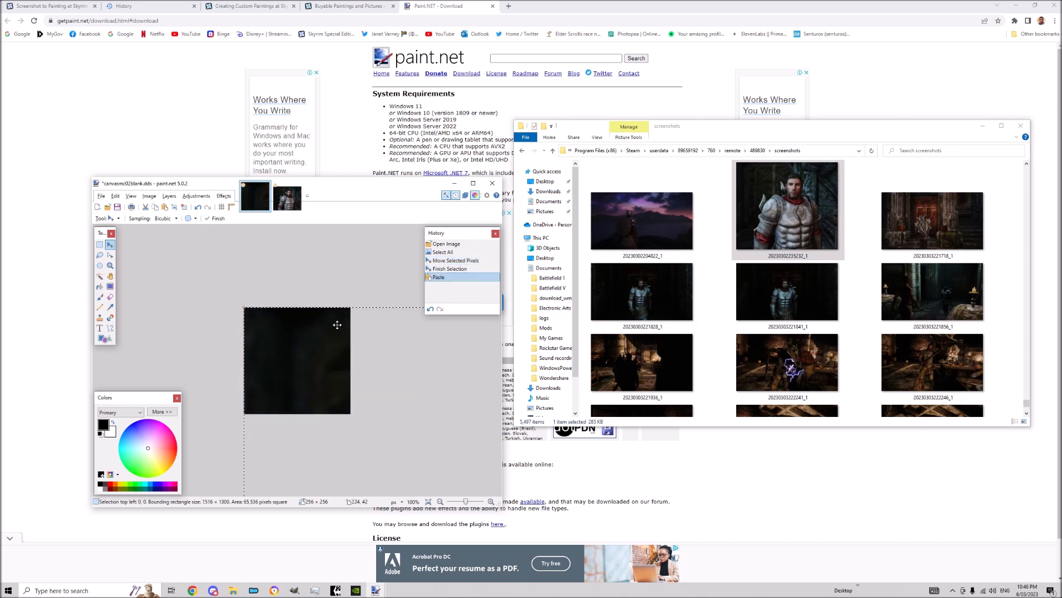
# Step: Scale the pasted portrait to about 271 × 262 px and position it so it covers the whole blank canvas
pyautogui.moveTo(248, 310); pyautogui.dragTo(346, 378)
pyautogui.moveTo(392, 405); pyautogui.dragTo(272, 308)
pyautogui.moveTo(226, 281); pyautogui.dragTo(338, 378)
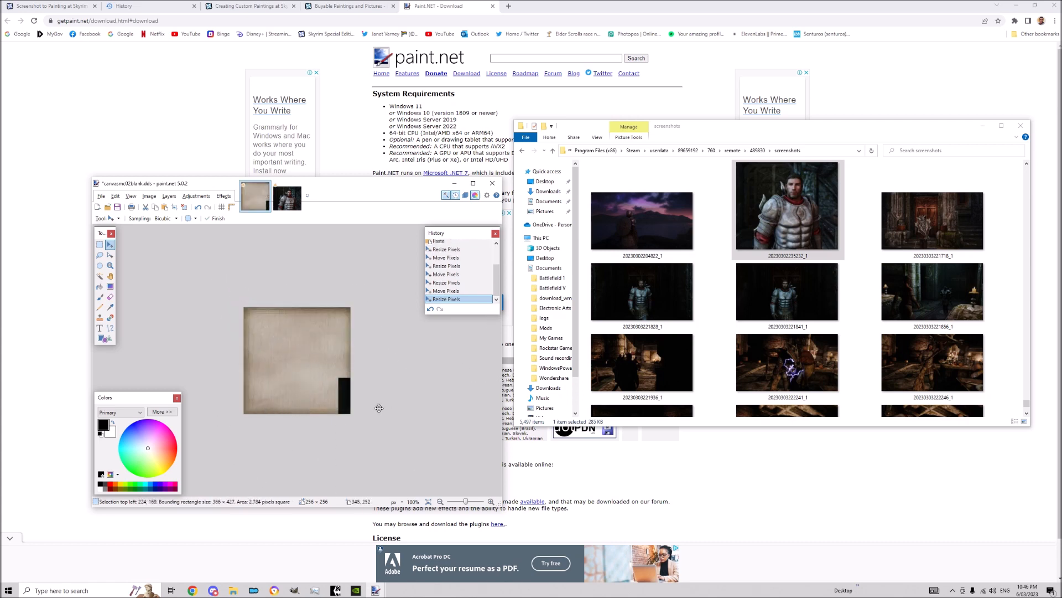
pyautogui.moveTo(379, 408); pyautogui.dragTo(294, 338)
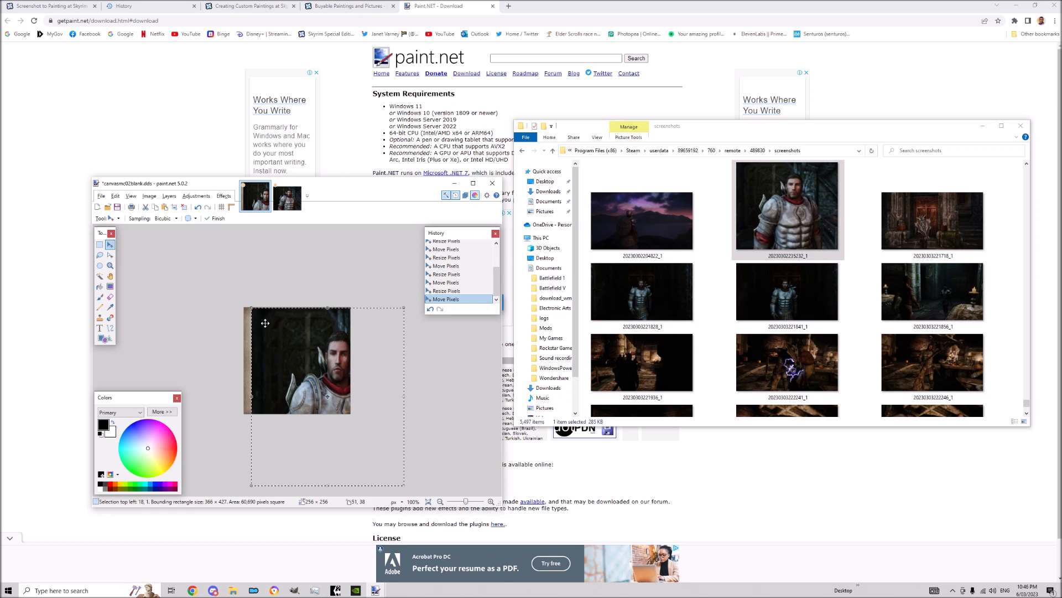
pyautogui.moveTo(251, 307); pyautogui.dragTo(291, 341)
pyautogui.moveTo(331, 373); pyautogui.dragTo(289, 340)
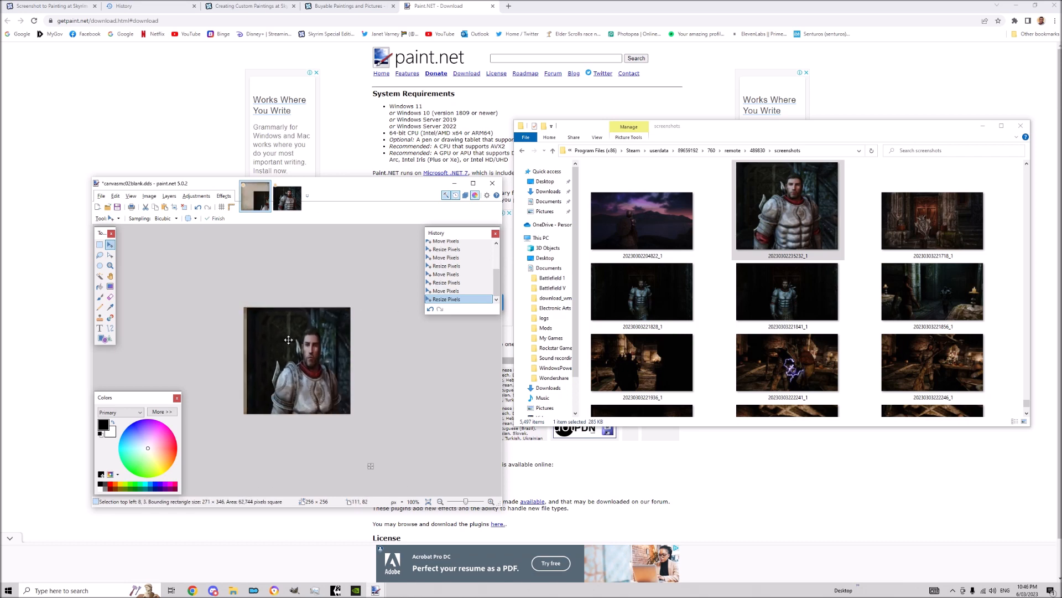
pyautogui.moveTo(302, 451); pyautogui.dragTo(300, 414)
pyautogui.moveTo(258, 363); pyautogui.dragTo(270, 353)
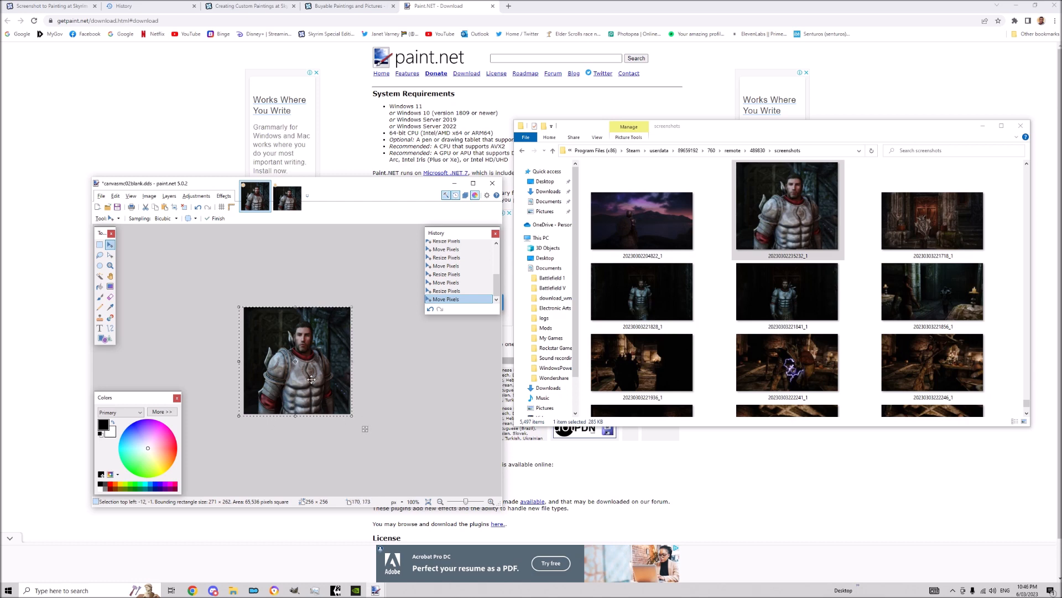
# Step: Start saving the image as a copy in the paintings folder under Skyrim Special Edition\Data\textures
pyautogui.click(100, 196)
pyautogui.click(128, 263)
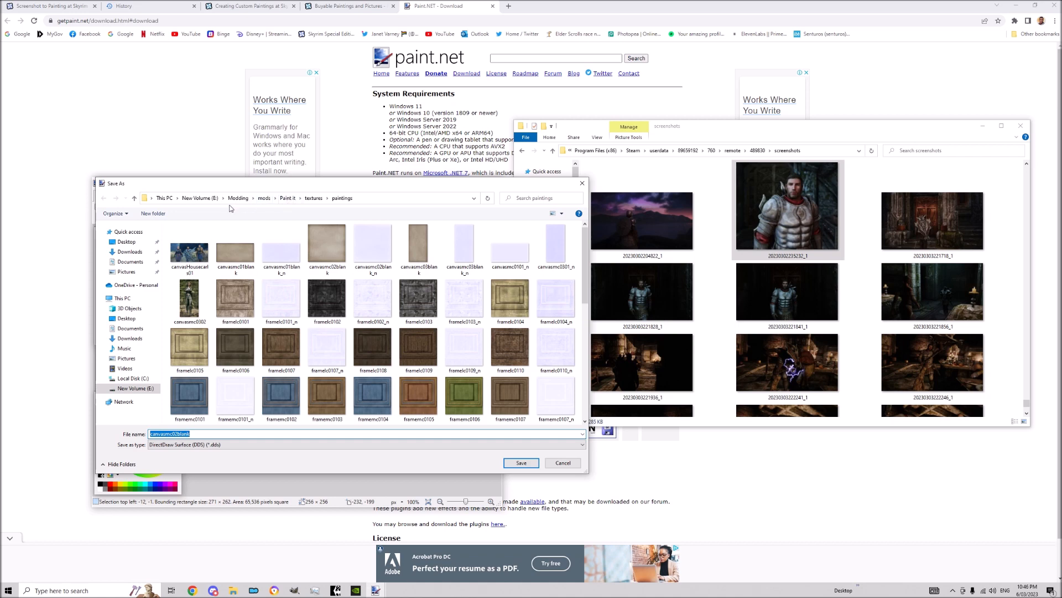
pyautogui.click(127, 241)
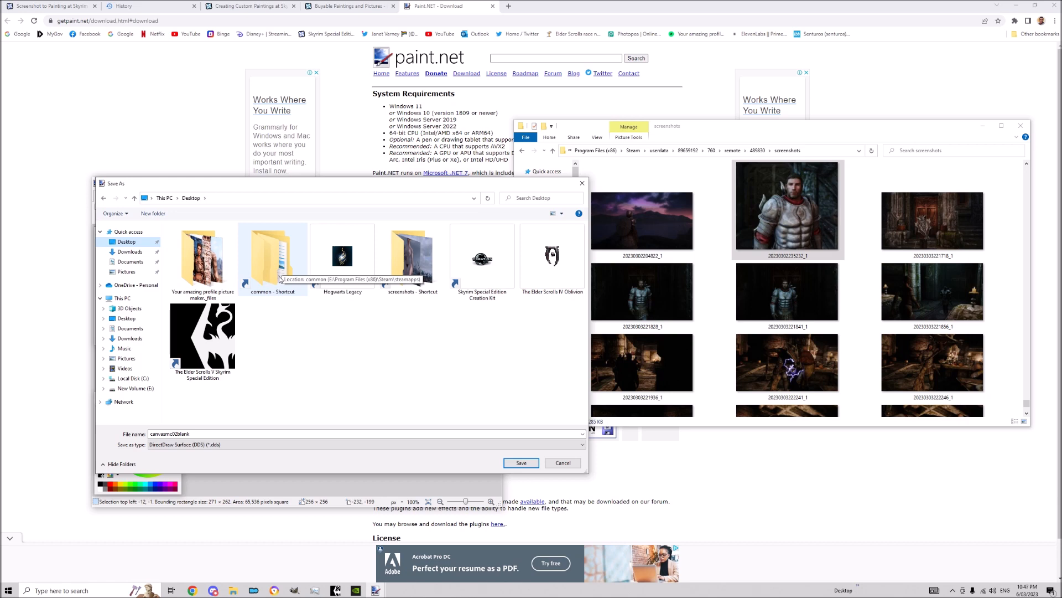
pyautogui.doubleClick(271, 266)
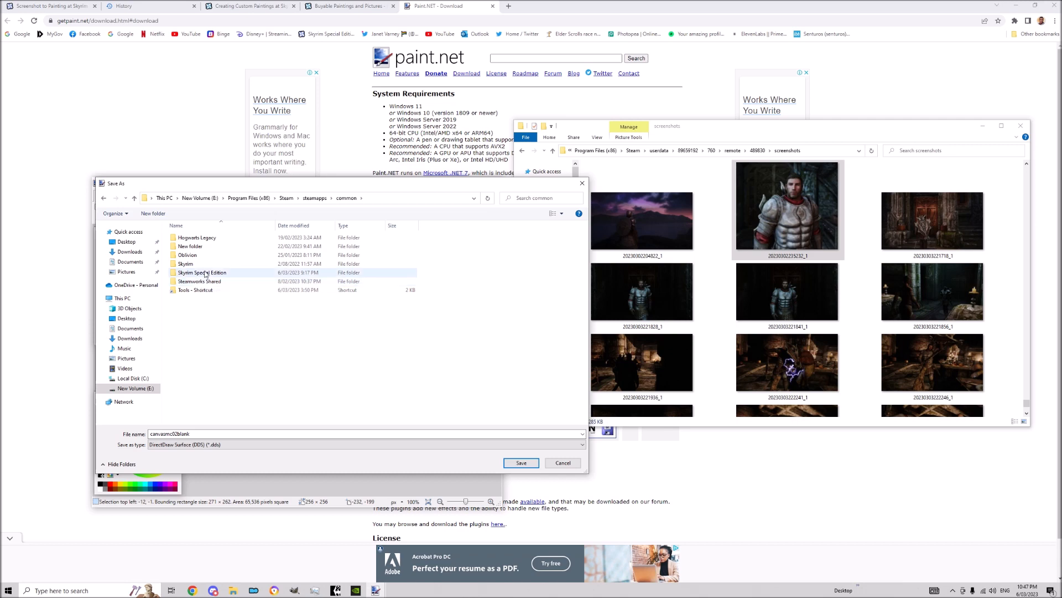
pyautogui.doubleClick(196, 273)
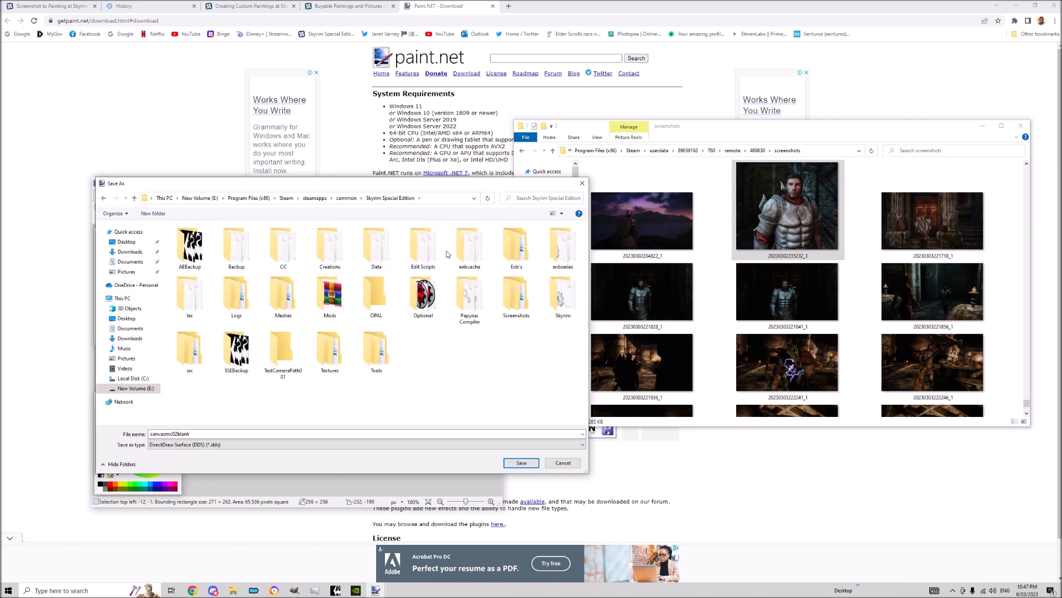
pyautogui.doubleClick(380, 253)
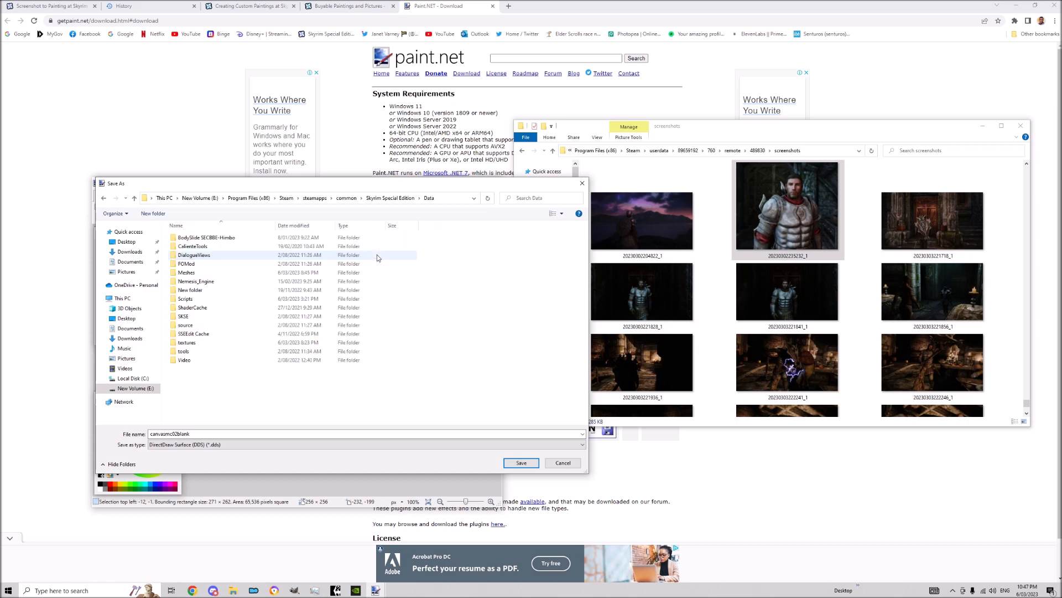
pyautogui.doubleClick(187, 342)
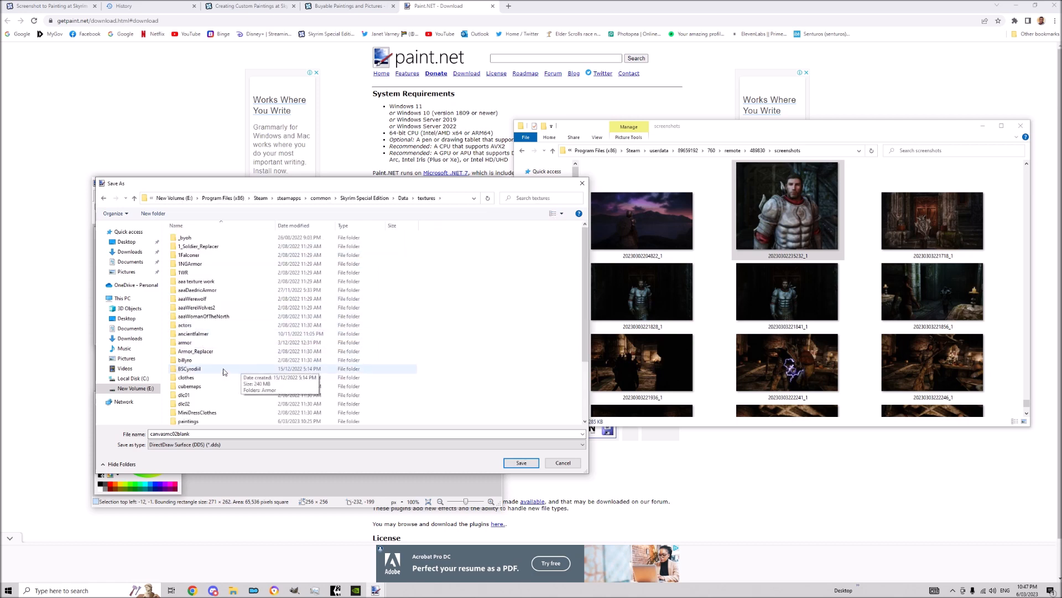
pyautogui.click(213, 351)
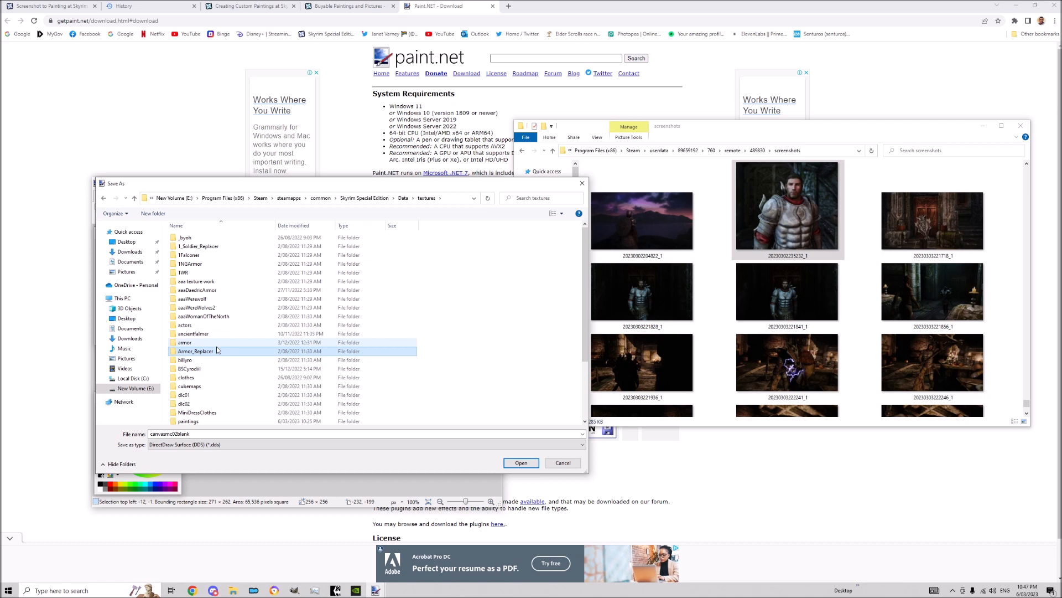
pyautogui.press('p')
pyautogui.press('Return')
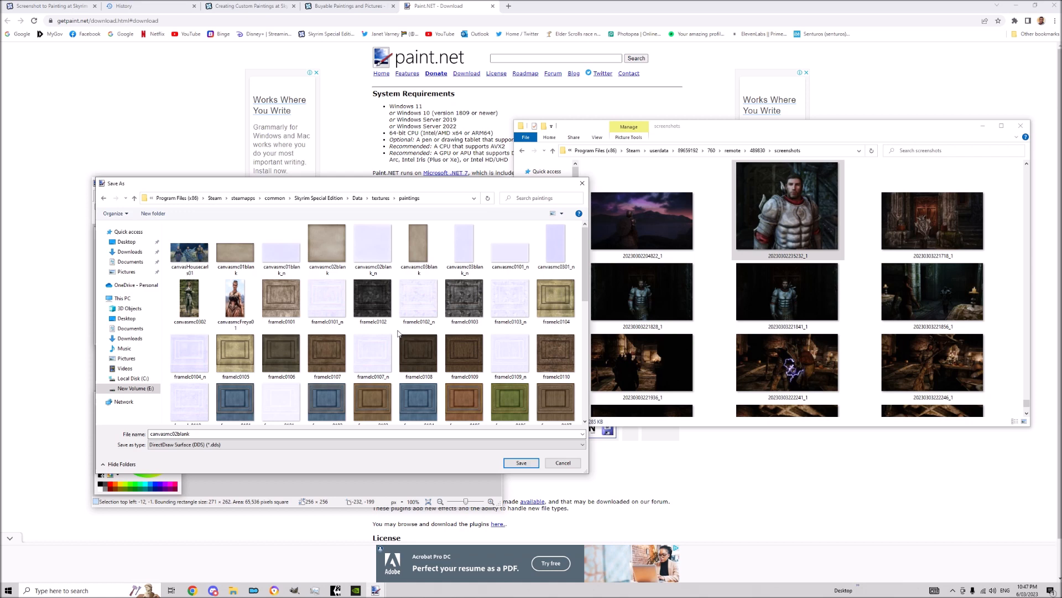
# Step: Save the texture as canvasSenturos01 in DDS format with BC1 (Linear, DXT1) compression and generated mip maps, without overwriting the blank canvas file
pyautogui.click(520, 464)
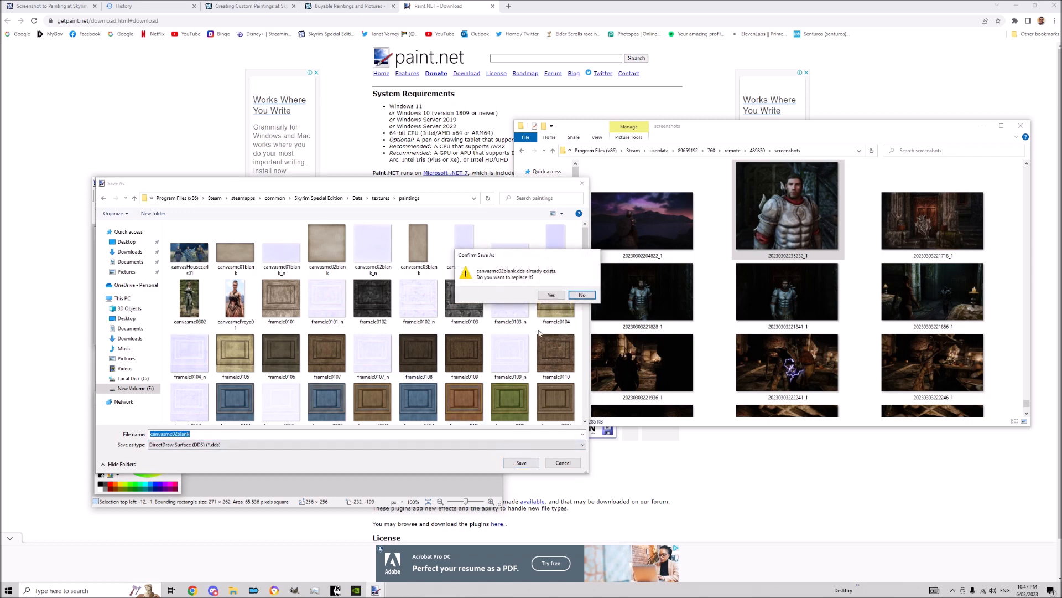
pyautogui.click(582, 295)
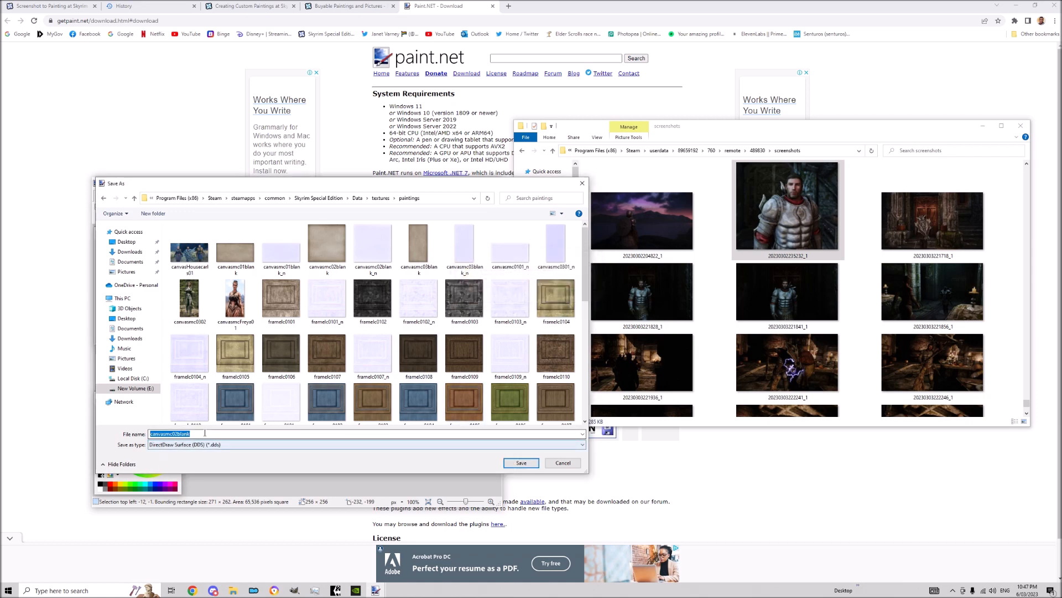
pyautogui.click(197, 434)
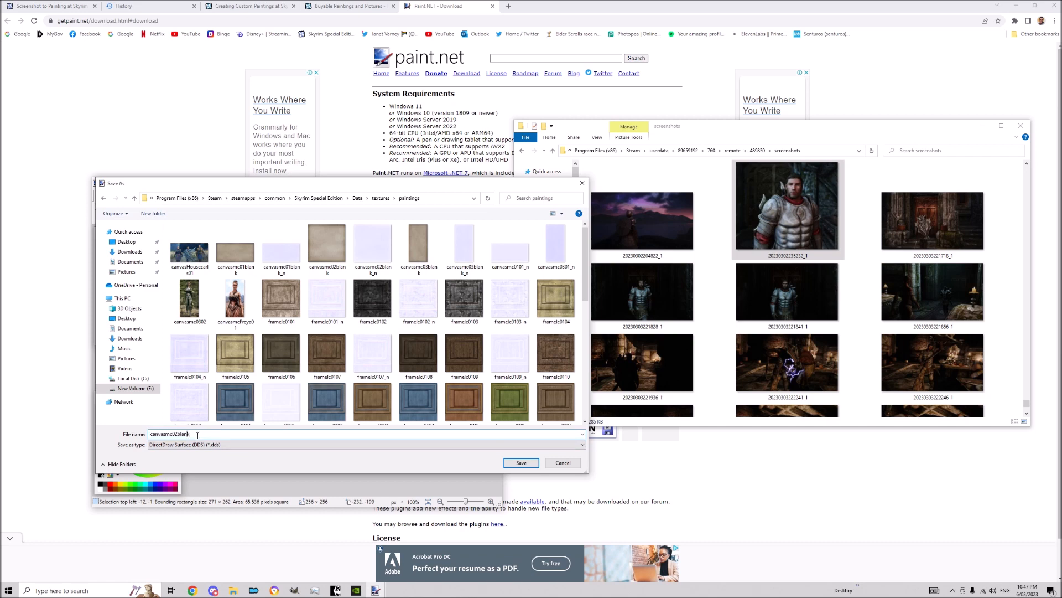
pyautogui.press('BackSpace')
pyautogui.press('BackSpace')
pyautogui.write('Senturos')
pyautogui.press('Return')
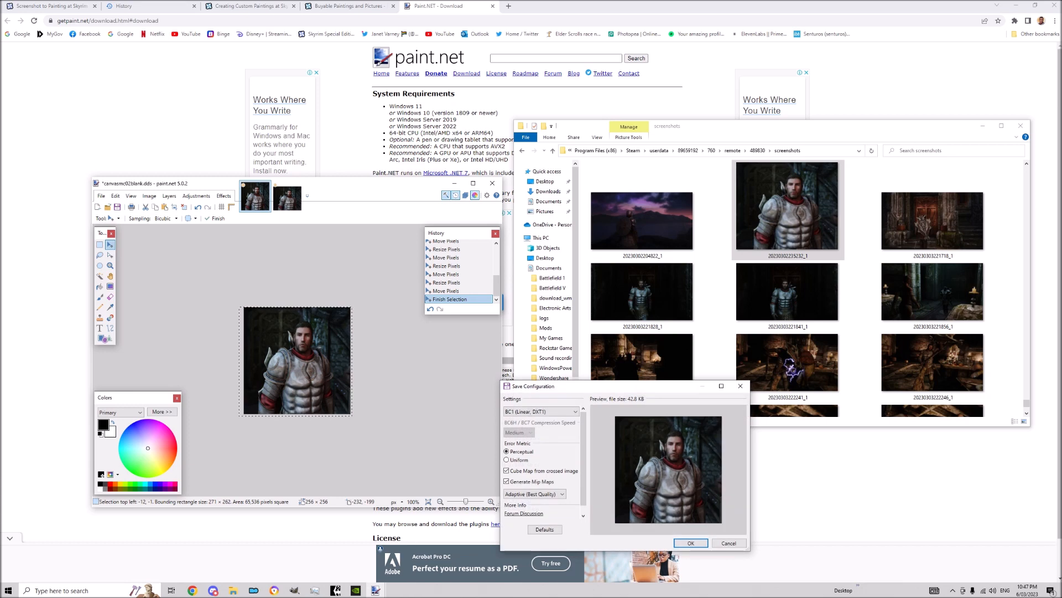
pyautogui.click(689, 542)
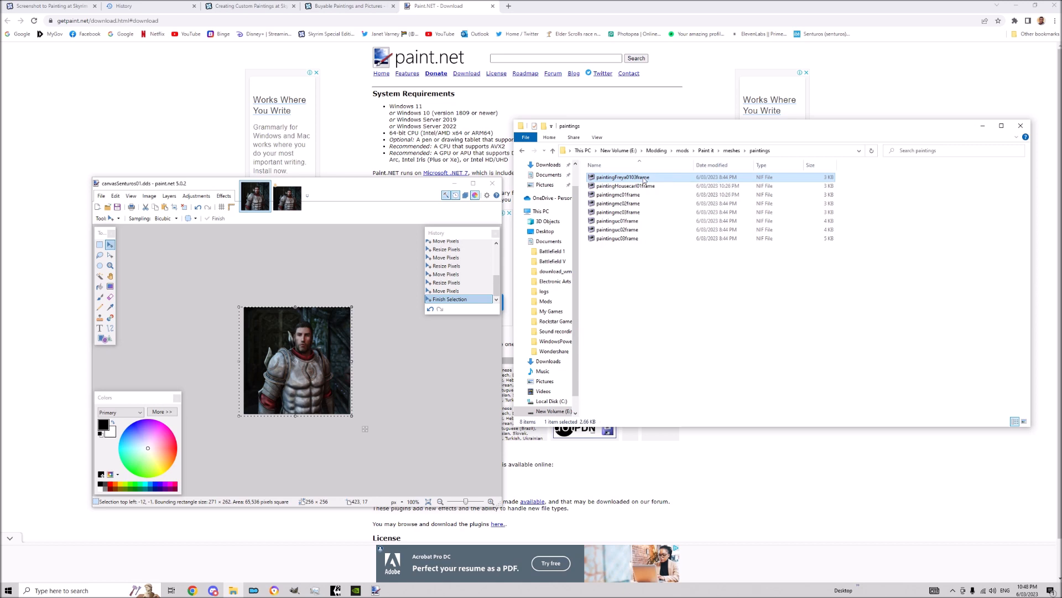
# Step: Open the paintingFreya0103frame mesh from the Paint it meshes folder, inspect the painting model, and close it
pyautogui.doubleClick(643, 177)
pyautogui.moveTo(651, 322)
pyautogui.mouseDown()
pyautogui.moveTo(504, 336)
pyautogui.moveTo(504, 323)
pyautogui.moveTo(546, 294)
pyautogui.mouseUp()
pyautogui.click(793, 118)
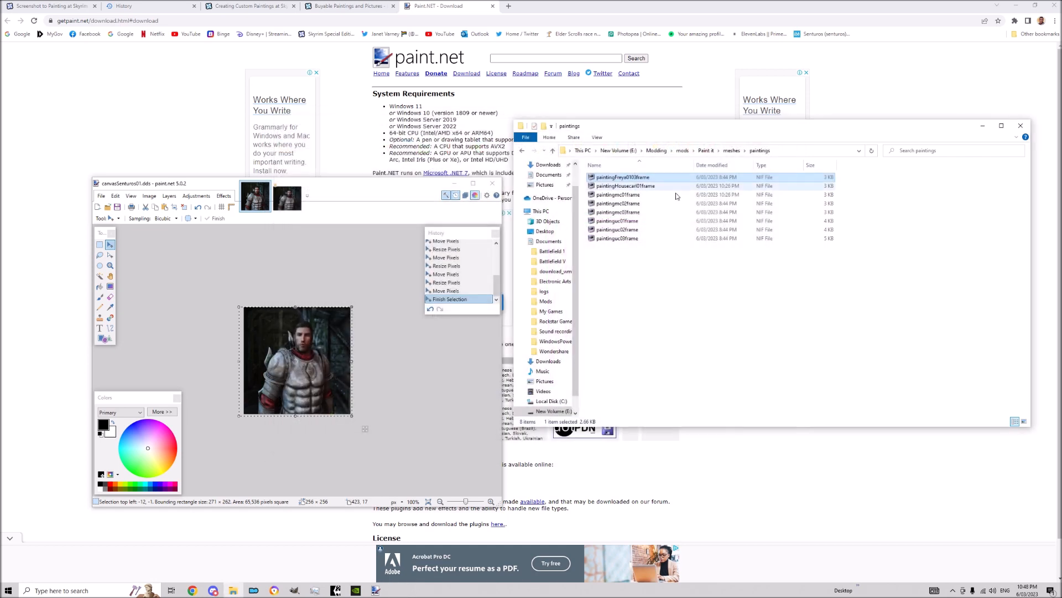
# Step: Open the paintingmc01frame mesh, check the shape of its painting, and close it
pyautogui.click(620, 194)
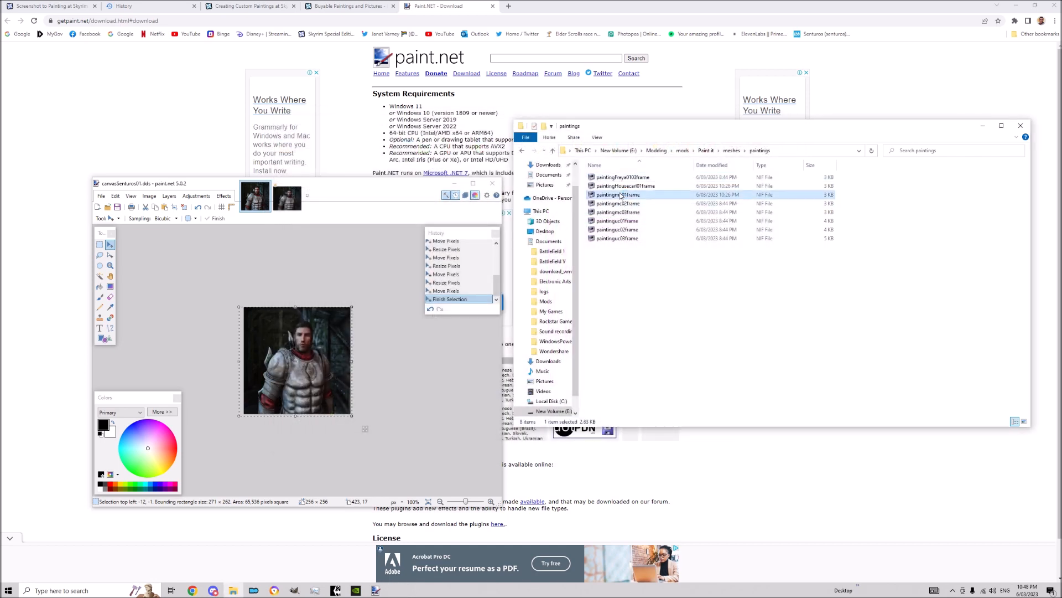
pyautogui.doubleClick(619, 195)
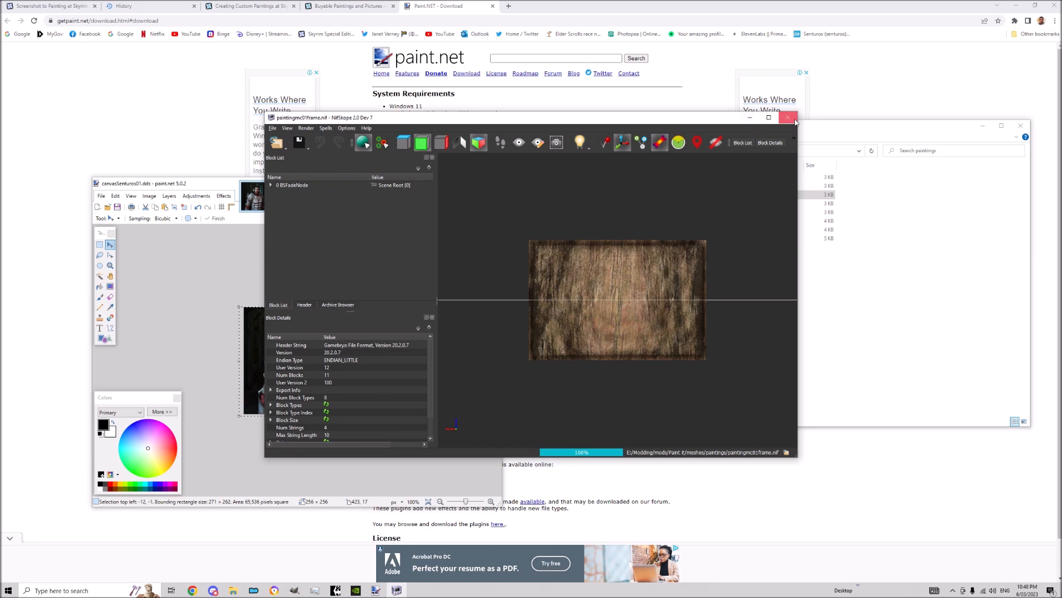
pyautogui.click(794, 119)
# Step: Open the paintingmc02frame mesh and inspect its frame and canvas model
pyautogui.doubleClick(616, 203)
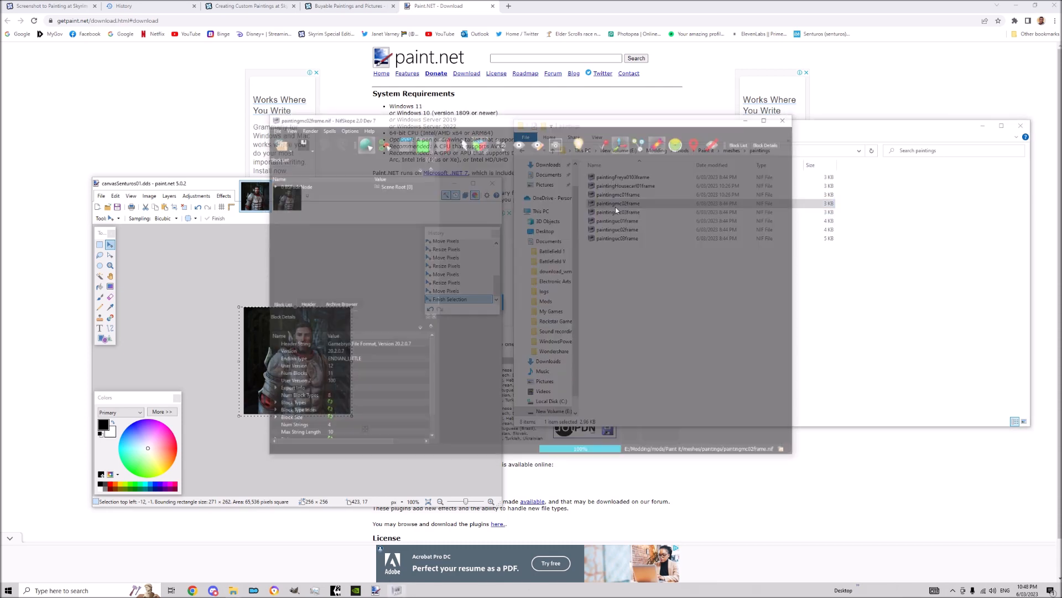
pyautogui.moveTo(652, 256); pyautogui.dragTo(508, 268)
pyautogui.moveTo(572, 252); pyautogui.dragTo(600, 266)
pyautogui.scroll(3, 596, 276)
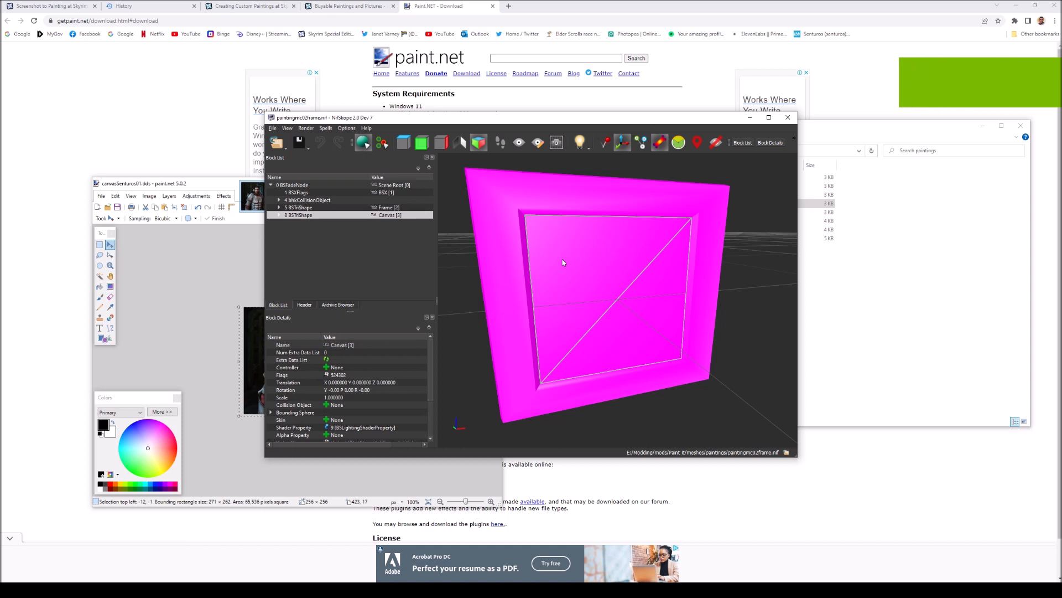
# Step: Assign canvasSenturos01 as the first texture in the Canvas shape's BSShaderTextureSet
pyautogui.click(279, 215)
pyautogui.click(310, 223)
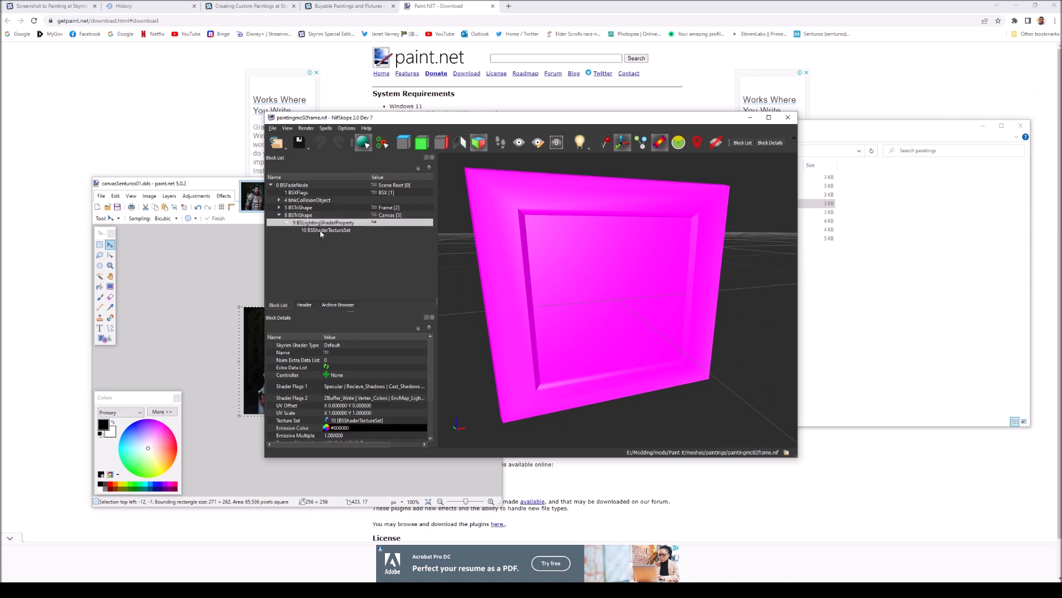
pyautogui.click(321, 230)
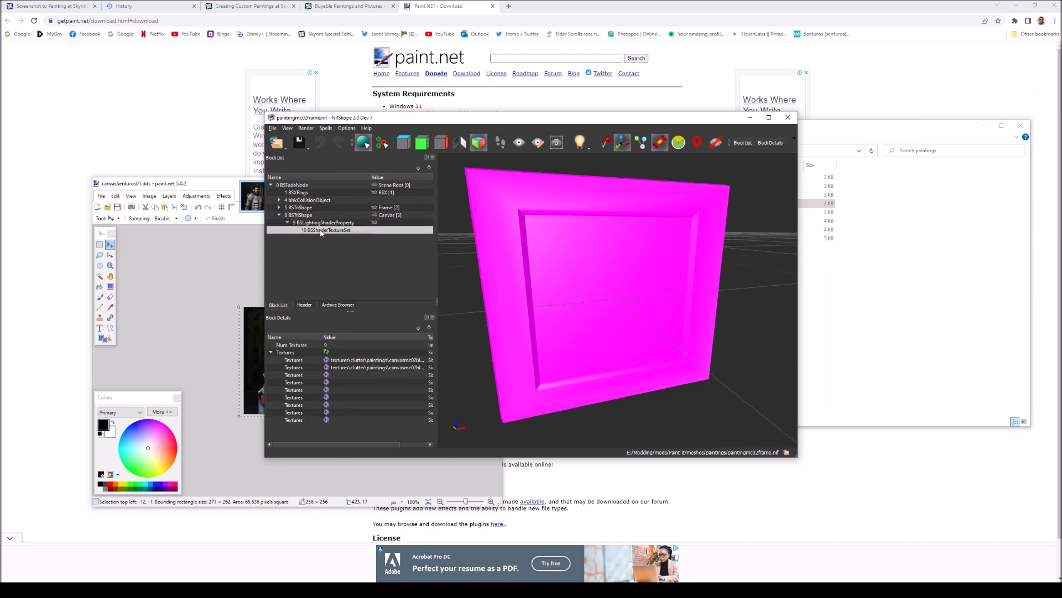
pyautogui.click(379, 361)
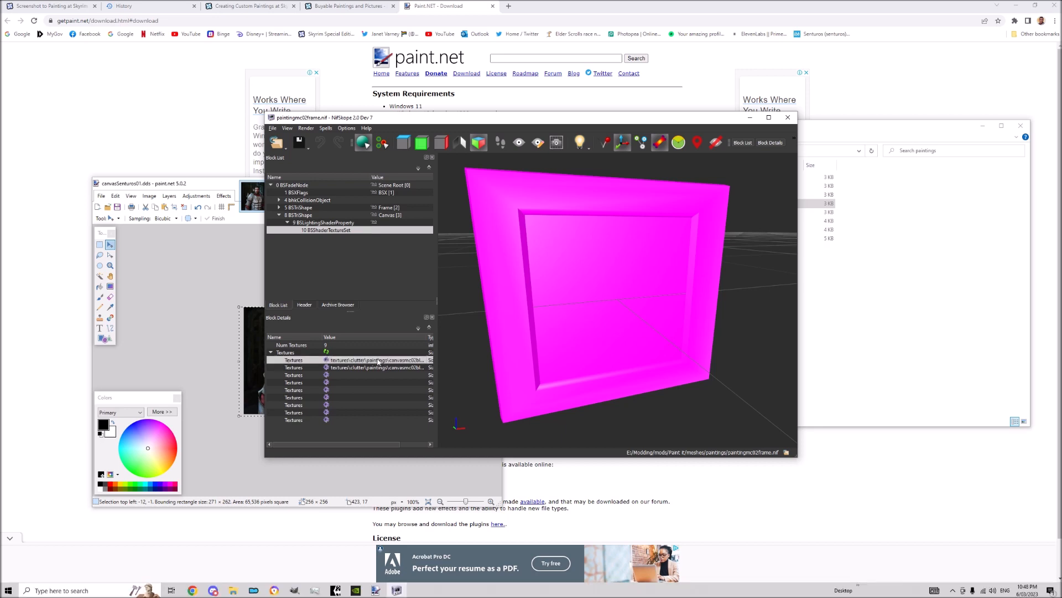
pyautogui.click(326, 361)
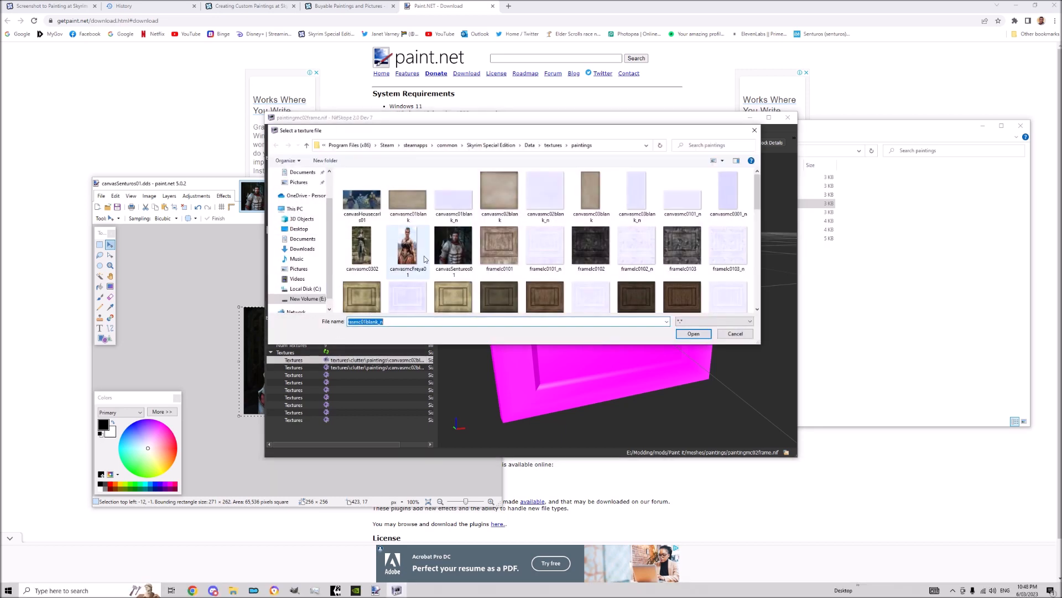
pyautogui.doubleClick(467, 244)
pyautogui.moveTo(470, 241); pyautogui.dragTo(584, 309)
# Step: Set the second texture of the Canvas shape's texture set to the normal map canvasmc02blank_n
pyautogui.click(357, 368)
pyautogui.click(327, 368)
pyautogui.doubleClick(548, 211)
pyautogui.moveTo(638, 312)
pyautogui.mouseDown()
pyautogui.moveTo(596, 310)
pyautogui.moveTo(646, 310)
pyautogui.mouseUp()
# Step: Expand the Frame shape down to its BSShaderTextureSet and select the first texture entry
pyautogui.click(529, 213)
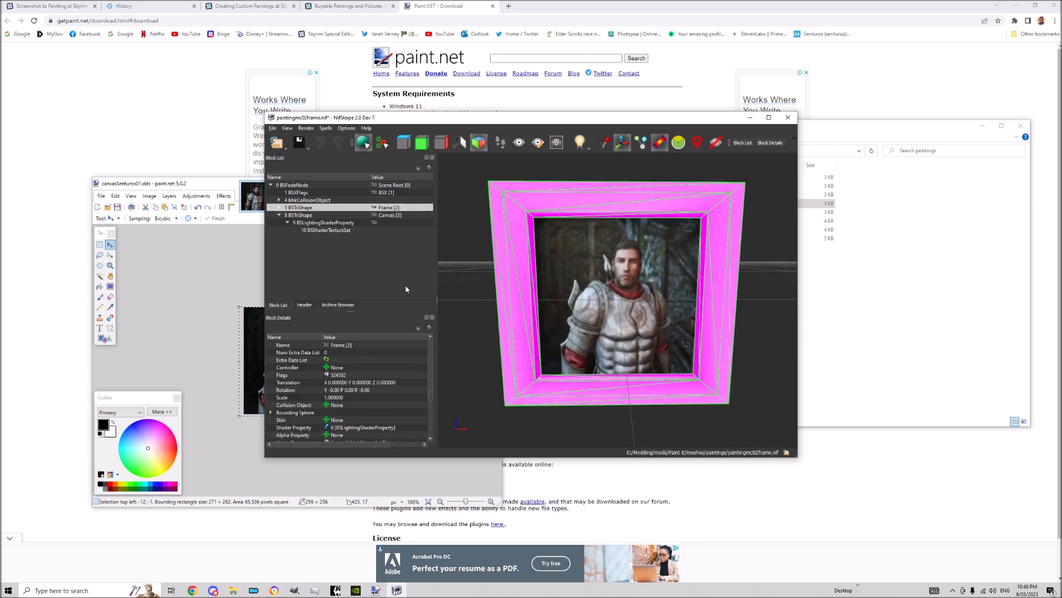
pyautogui.click(279, 208)
pyautogui.click(288, 216)
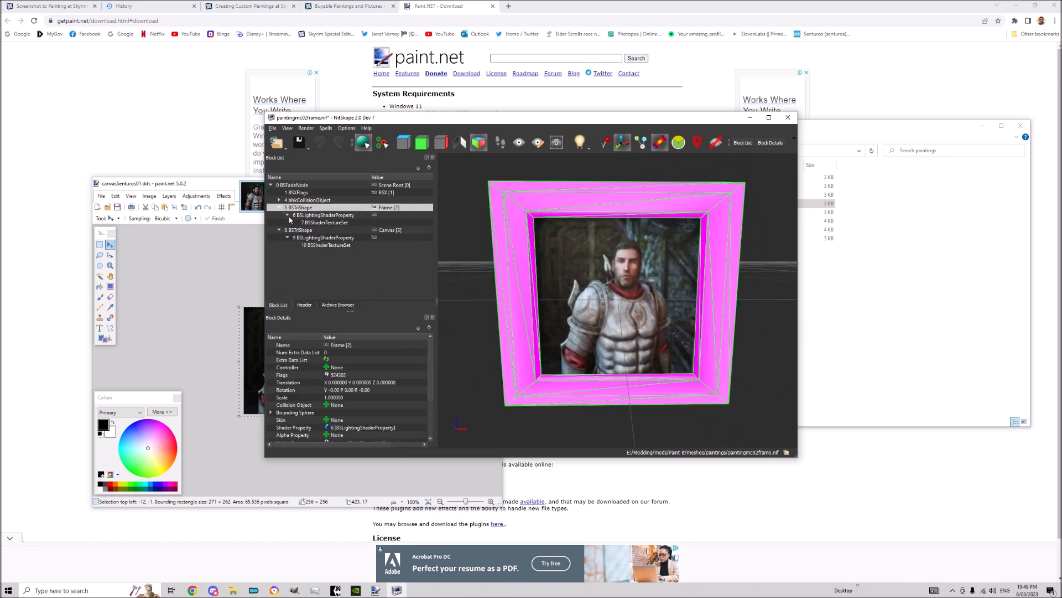
pyautogui.click(314, 223)
pyautogui.click(348, 361)
# Step: Try framelc0101 and framelc0106 as the first texture of the Frame shape
pyautogui.click(327, 359)
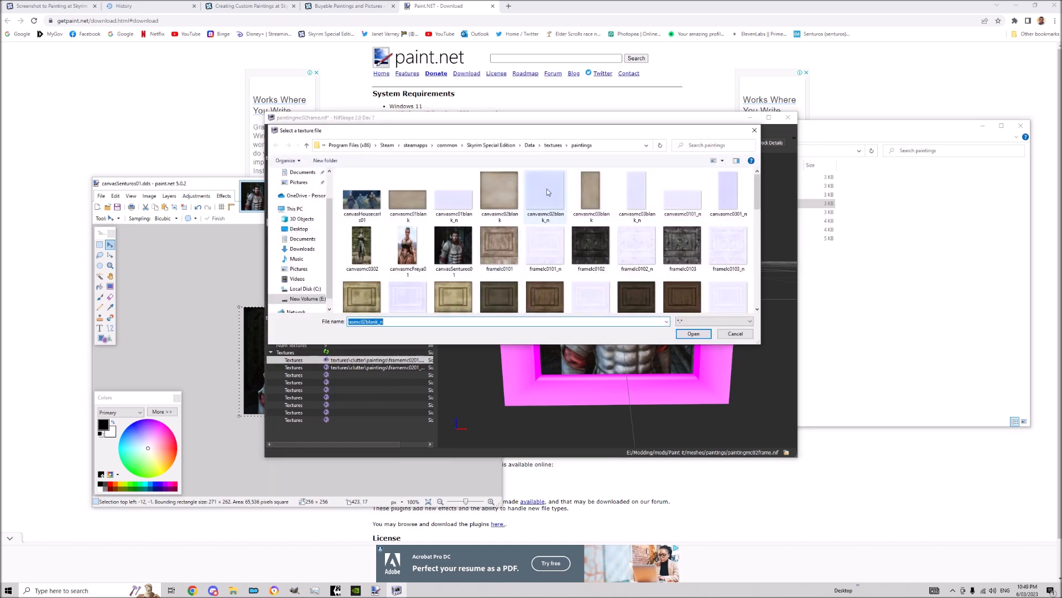
pyautogui.doubleClick(508, 246)
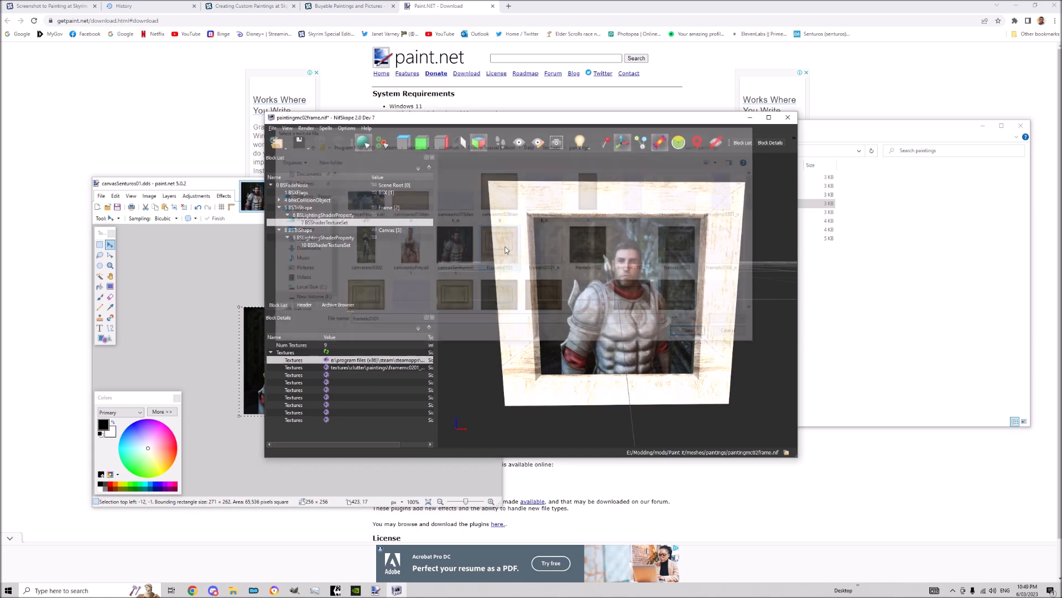
pyautogui.moveTo(580, 290)
pyautogui.mouseDown()
pyautogui.moveTo(564, 290)
pyautogui.moveTo(592, 264)
pyautogui.moveTo(654, 266)
pyautogui.moveTo(589, 303)
pyautogui.mouseUp()
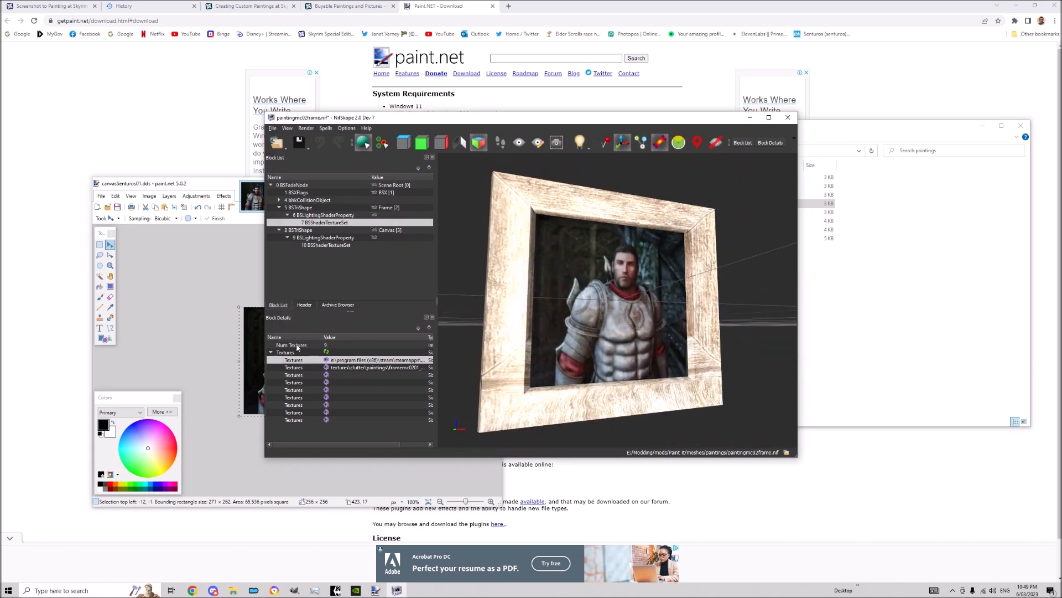
pyautogui.click(326, 360)
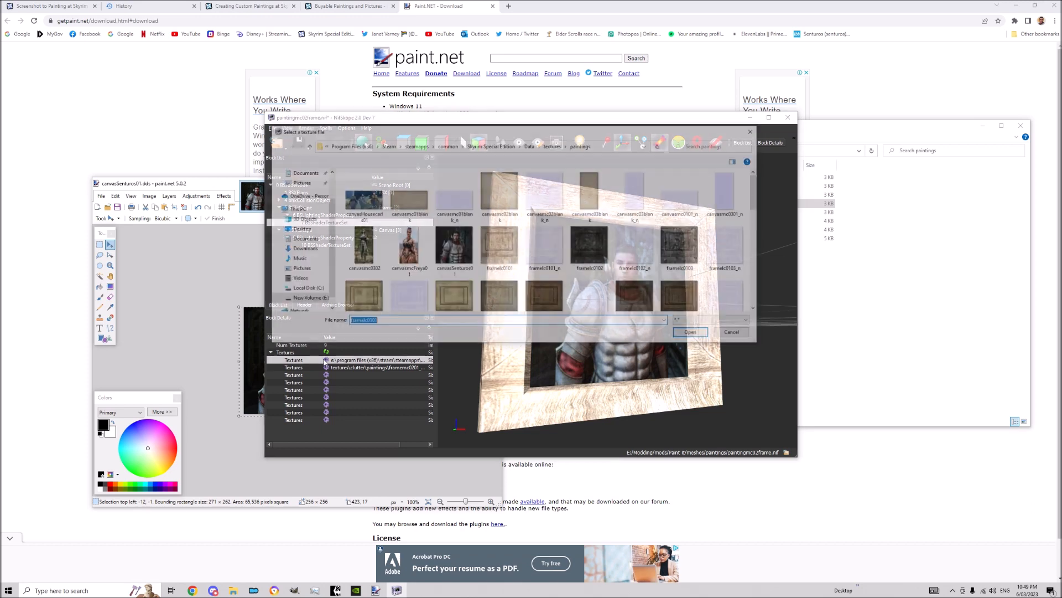
pyautogui.scroll(-1, 502, 287)
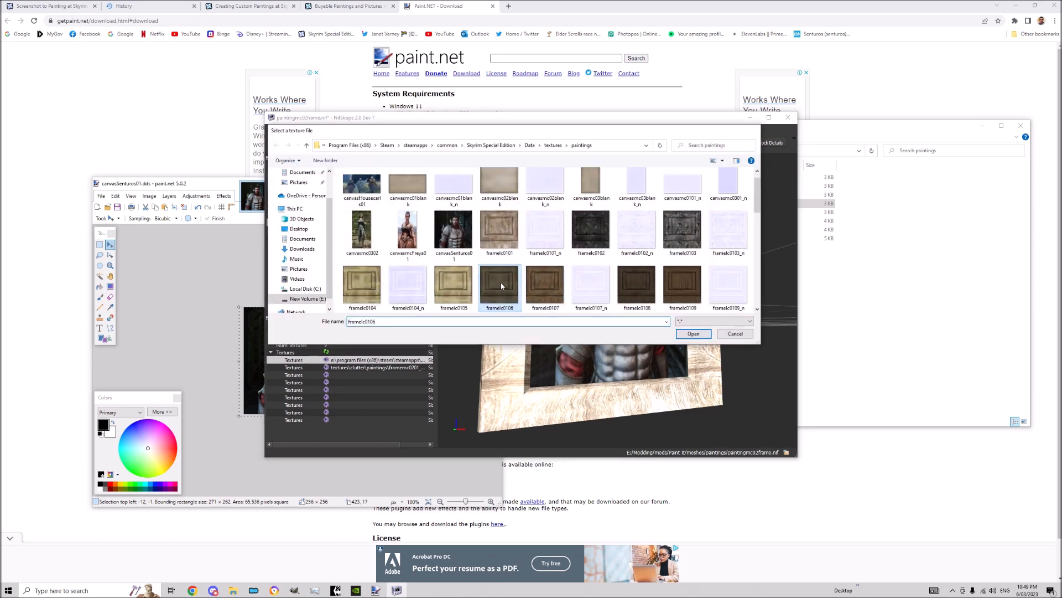
pyautogui.doubleClick(502, 285)
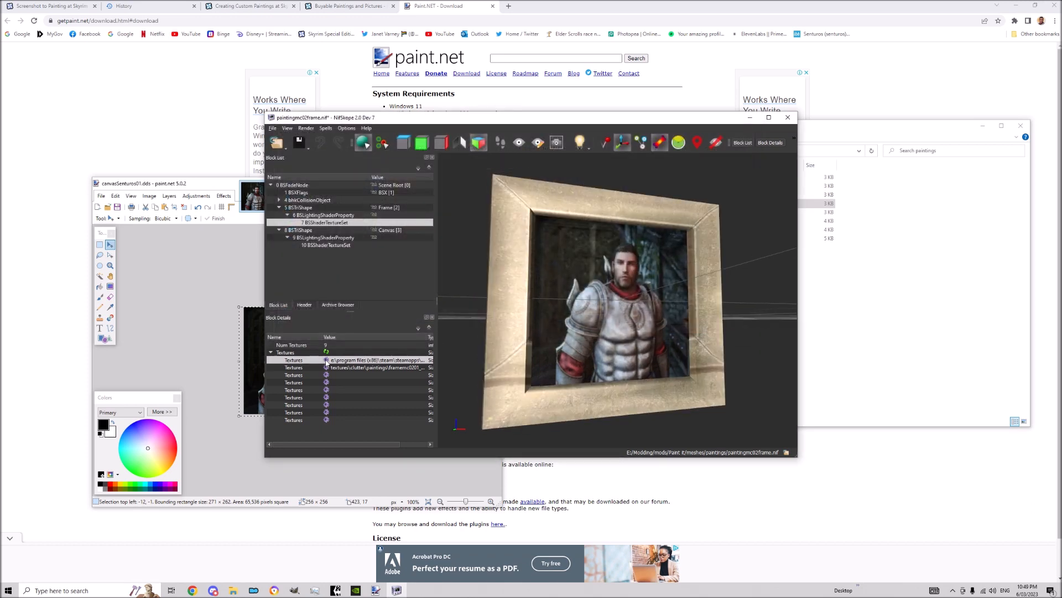
# Step: Set the first texture of the Frame shape's texture set to framemc0201
pyautogui.click(326, 360)
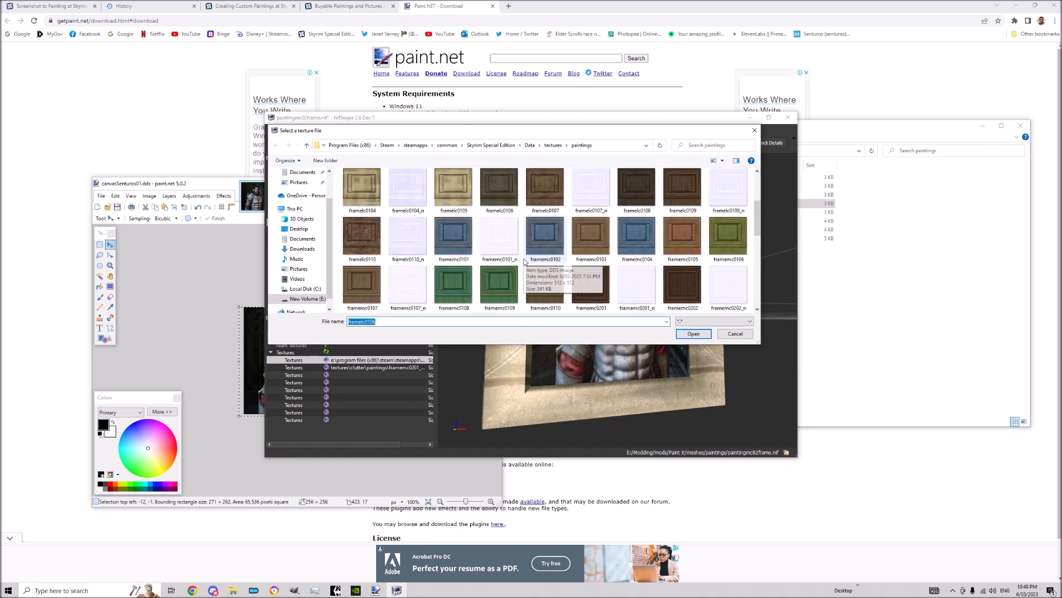
pyautogui.doubleClick(580, 295)
pyautogui.moveTo(612, 316); pyautogui.dragTo(570, 327)
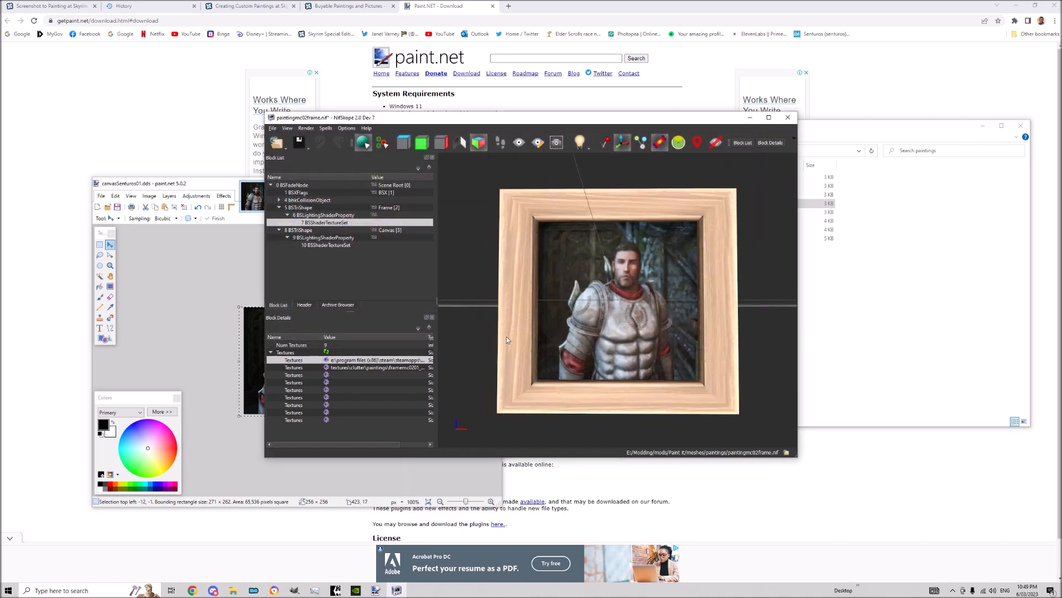
# Step: Set the second texture of the Frame shape to the matching normal map framemc0201_n and inspect the framed painting up close
pyautogui.click(332, 369)
pyautogui.click(327, 369)
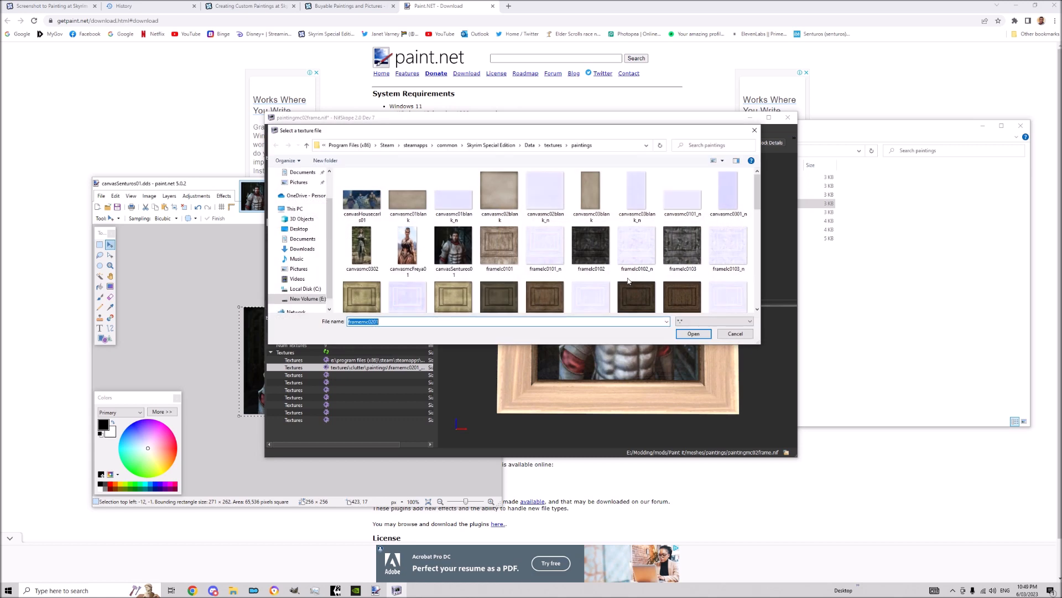
pyautogui.doubleClick(632, 234)
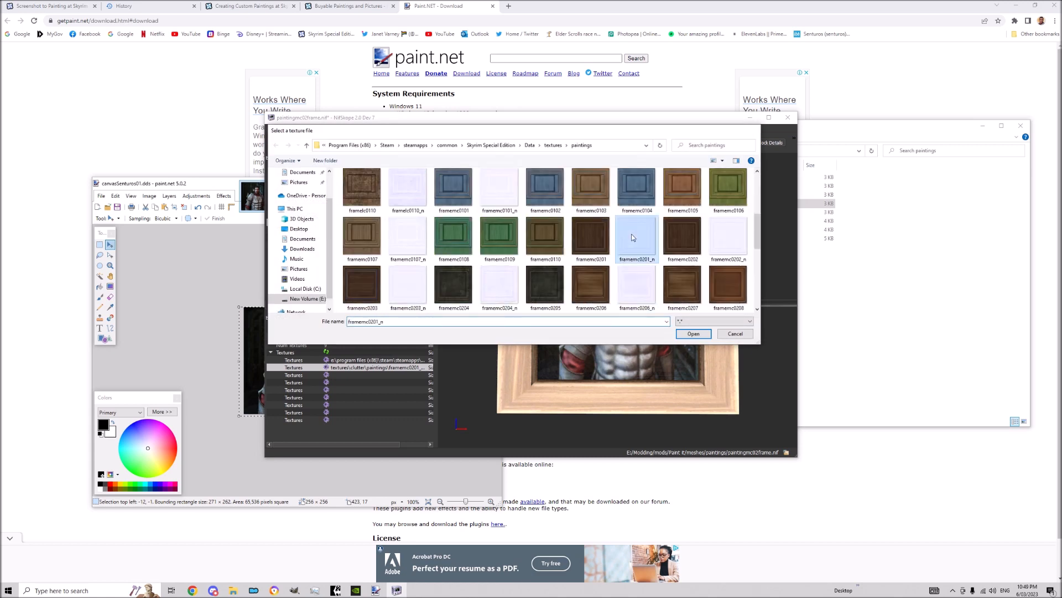
pyautogui.moveTo(613, 320)
pyautogui.mouseDown()
pyautogui.moveTo(652, 327)
pyautogui.moveTo(693, 304)
pyautogui.moveTo(746, 294)
pyautogui.moveTo(614, 303)
pyautogui.moveTo(627, 313)
pyautogui.mouseUp()
pyautogui.scroll(4, 612, 304)
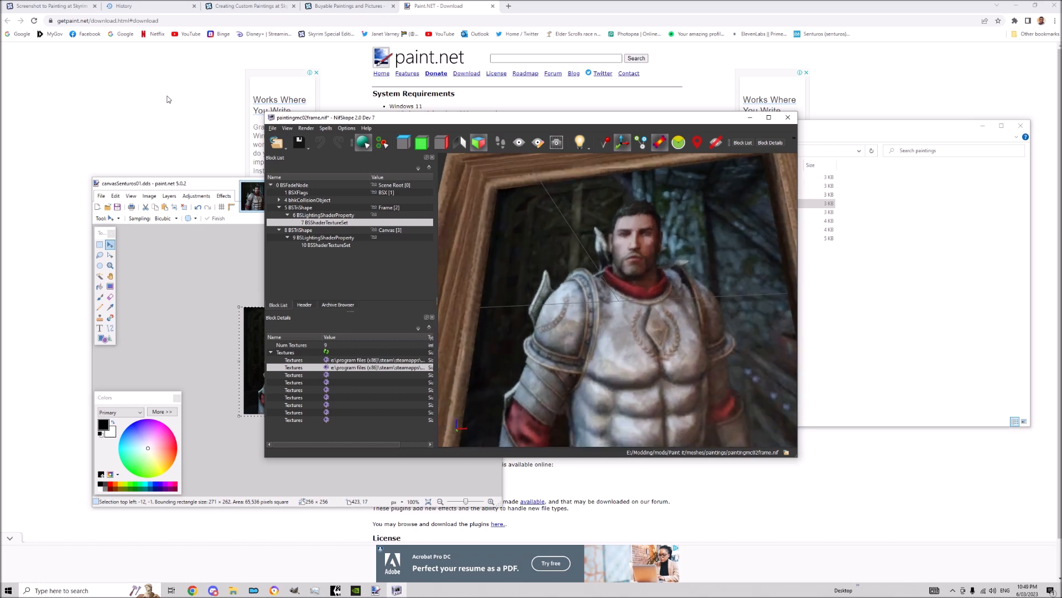
# Step: Save the mesh as a new NIF file named paintinhSenturosframe in the Paint it meshes paintings folder
pyautogui.click(273, 128)
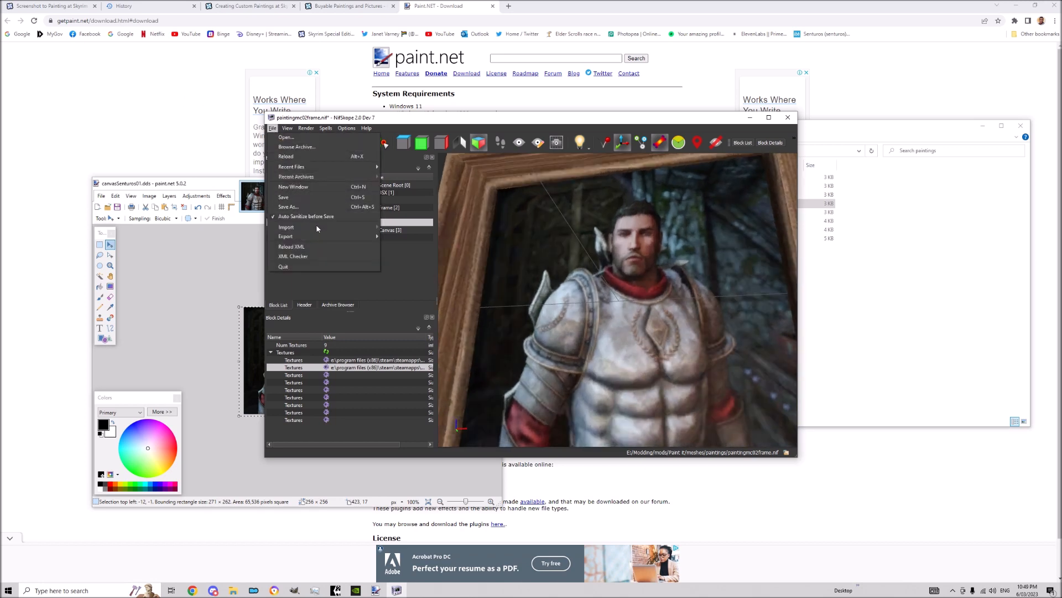
pyautogui.click(310, 208)
pyautogui.click(351, 305)
pyautogui.press('BackSpace')
pyautogui.press('BackSpace')
pyautogui.press('BackSpace')
pyautogui.press('BackSpace')
pyautogui.press('BackSpace')
pyautogui.press('BackSpace')
pyautogui.press('BackSpace')
pyautogui.write('i')
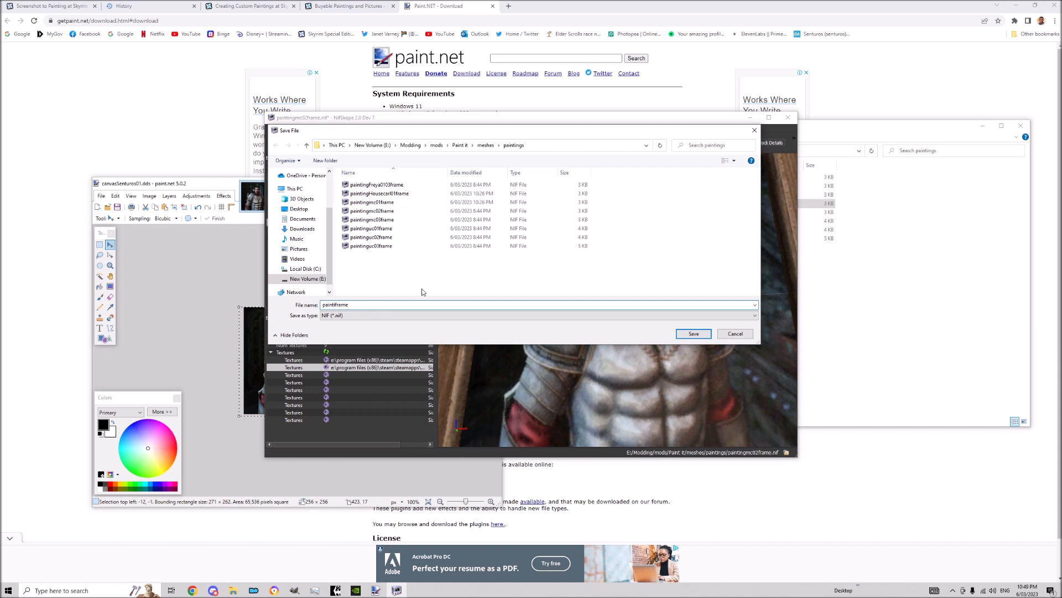
pyautogui.write('nhSenturos')
pyautogui.click(692, 335)
# Step: Inspect the finished framed painting from several angles and distances, and close the mesh
pyautogui.scroll(-5, 619, 317)
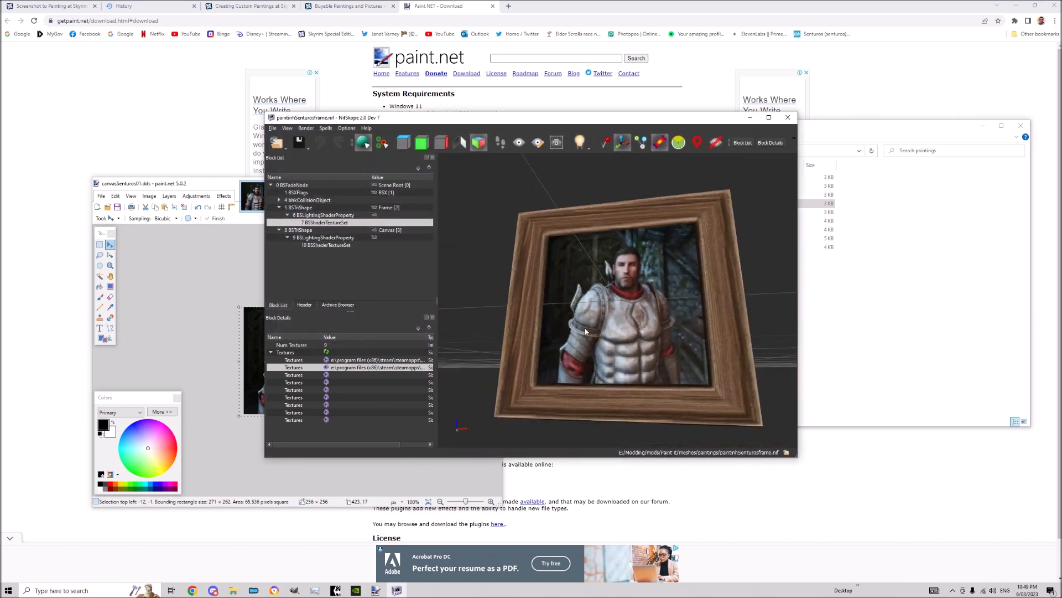
pyautogui.moveTo(640, 337)
pyautogui.mouseDown()
pyautogui.moveTo(588, 356)
pyautogui.moveTo(482, 350)
pyautogui.moveTo(728, 353)
pyautogui.mouseUp()
pyautogui.scroll(-2, 714, 339)
pyautogui.scroll(6, 704, 329)
pyautogui.scroll(-2, 518, 287)
pyautogui.moveTo(518, 288)
pyautogui.mouseDown()
pyautogui.moveTo(595, 296)
pyautogui.moveTo(660, 321)
pyautogui.moveTo(621, 294)
pyautogui.moveTo(472, 297)
pyautogui.moveTo(502, 290)
pyautogui.moveTo(544, 307)
pyautogui.moveTo(493, 308)
pyautogui.moveTo(574, 305)
pyautogui.moveTo(569, 372)
pyautogui.moveTo(673, 366)
pyautogui.moveTo(616, 301)
pyautogui.moveTo(572, 290)
pyautogui.moveTo(573, 306)
pyautogui.moveTo(587, 310)
pyautogui.moveTo(576, 317)
pyautogui.moveTo(590, 314)
pyautogui.mouseUp()
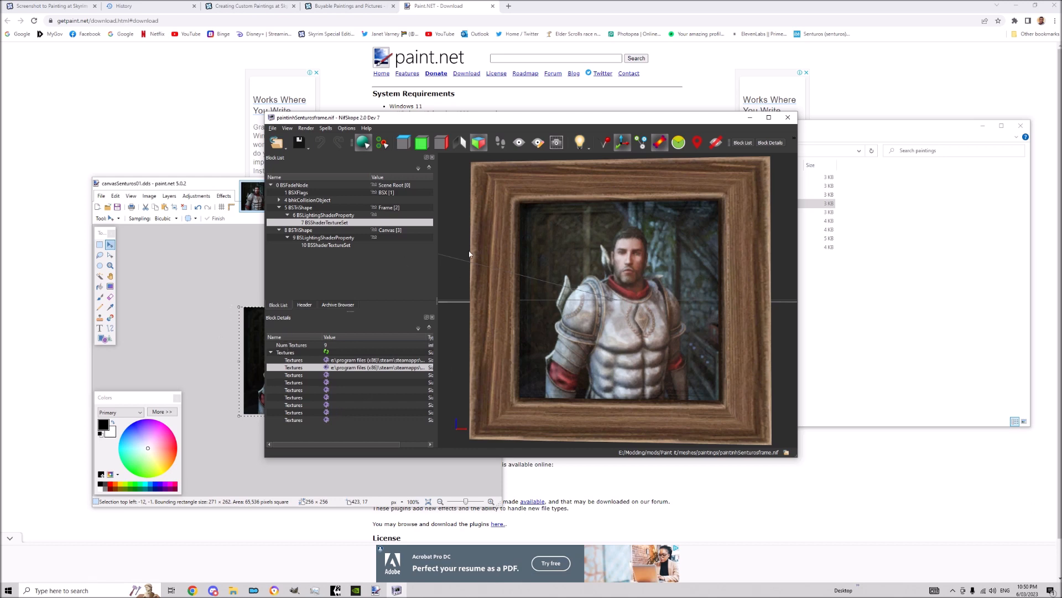
pyautogui.moveTo(616, 359)
pyautogui.mouseDown()
pyautogui.moveTo(606, 348)
pyautogui.moveTo(633, 333)
pyautogui.mouseUp()
pyautogui.click(788, 117)
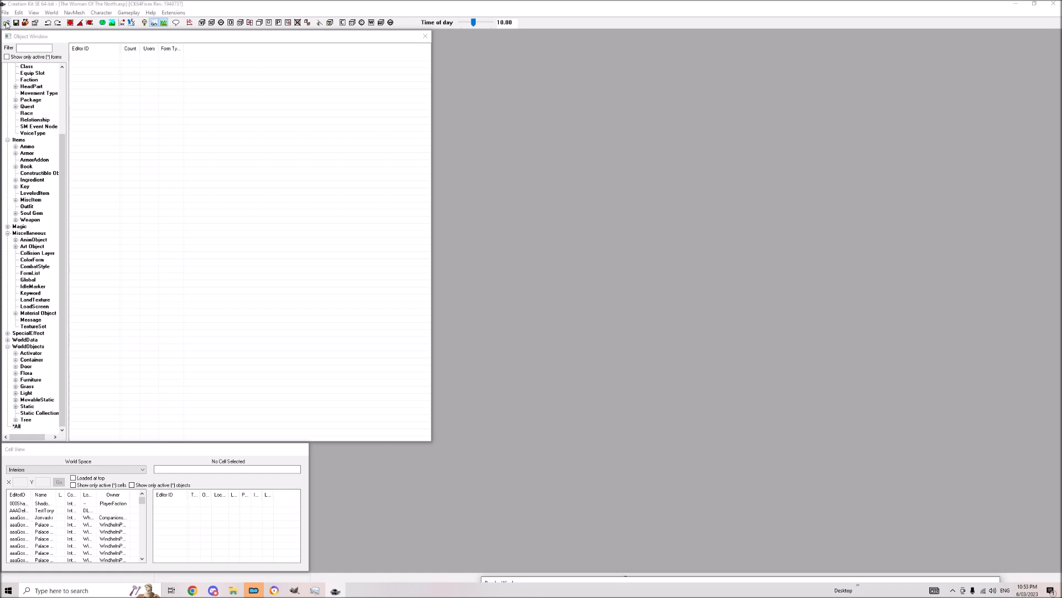
# Step: In the Creation Kit, filter the Static world objects by "paint" and open the GosPaintingFreya01 record for editing
pyautogui.click(28, 406)
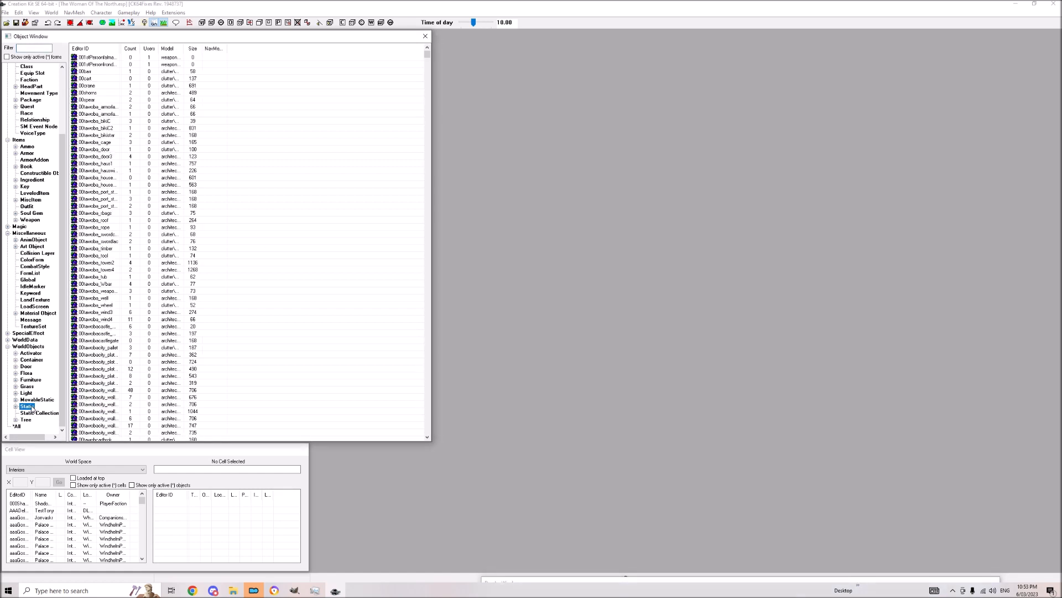
pyautogui.click(46, 48)
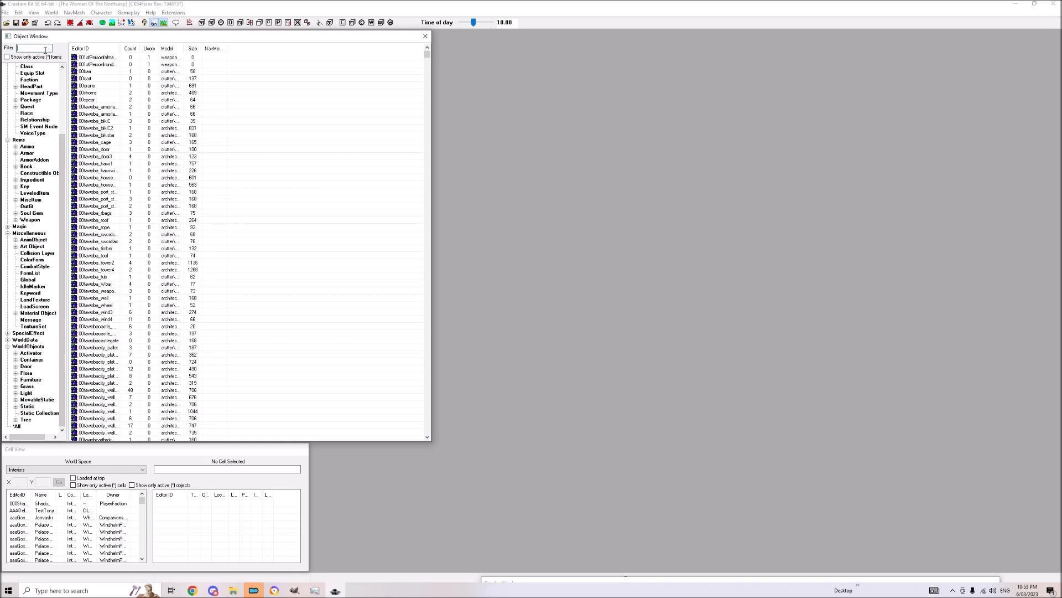
pyautogui.write('paint')
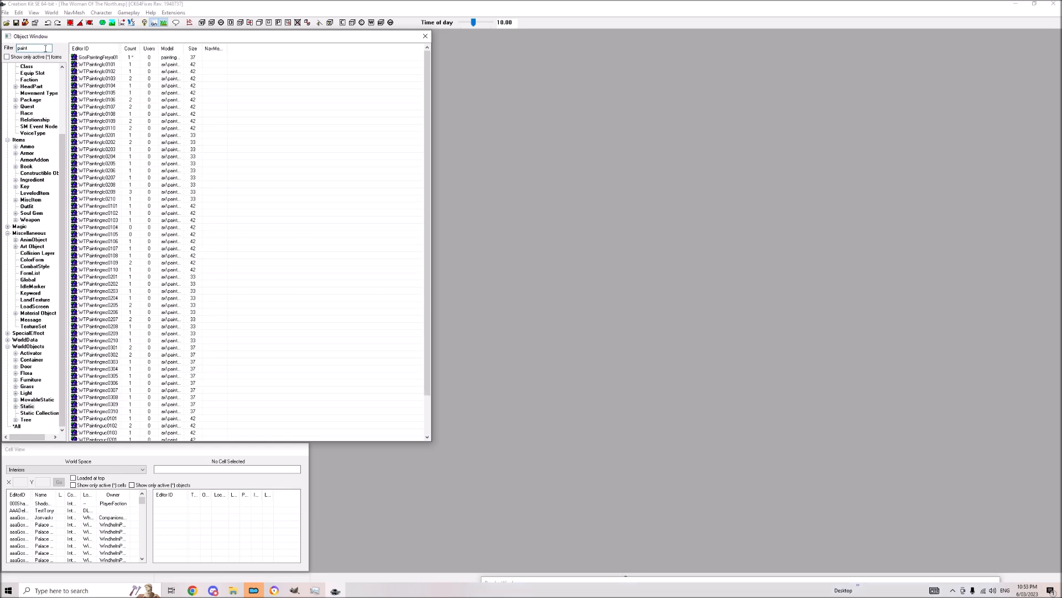
pyautogui.doubleClick(97, 58)
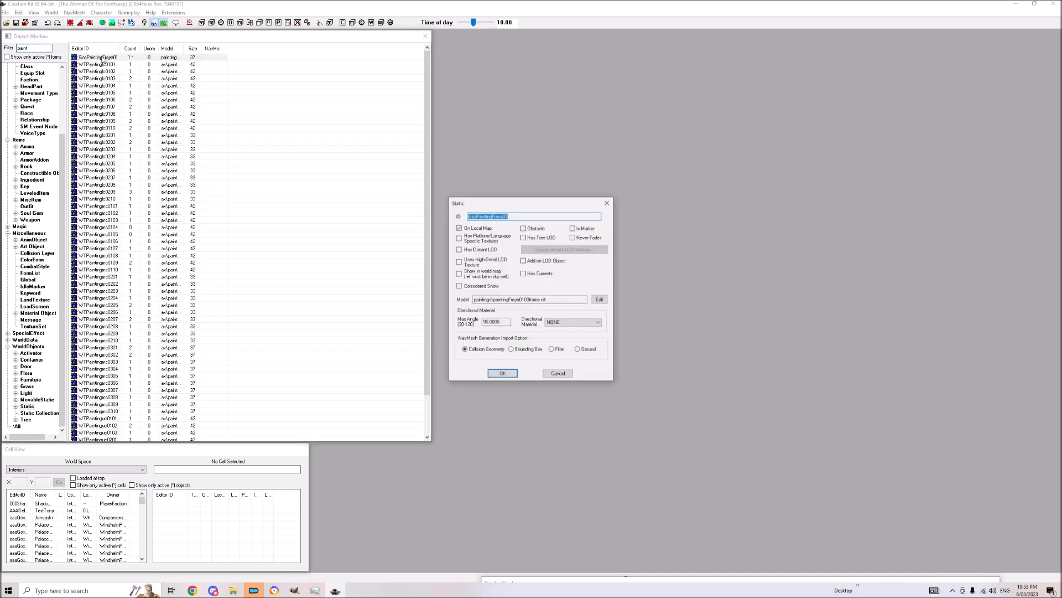
# Step: Change the static object's ID to GosPaintingSenturos01
pyautogui.click(503, 216)
pyautogui.press('BackSpace')
pyautogui.press('BackSpace')
pyautogui.press('BackSpace')
pyautogui.press('BackSpace')
pyautogui.press('BackSpace')
pyautogui.write('Sen')
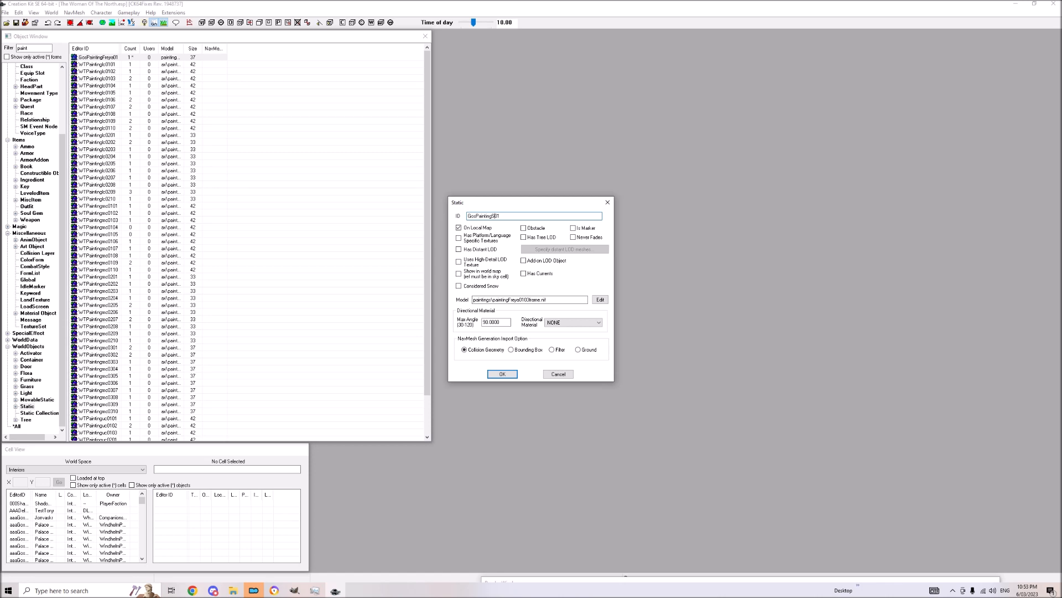
pyautogui.write('enturos')
# Step: Replace the static's model with paintinhSenturosframe from the paintings folder, check the preview, and accept the model data
pyautogui.click(601, 301)
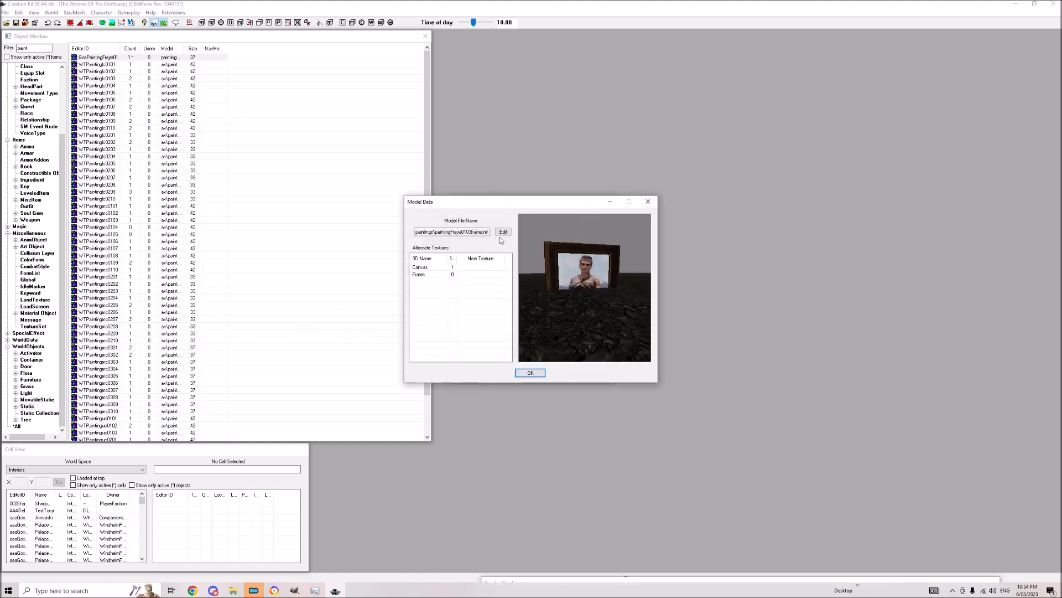
pyautogui.click(501, 233)
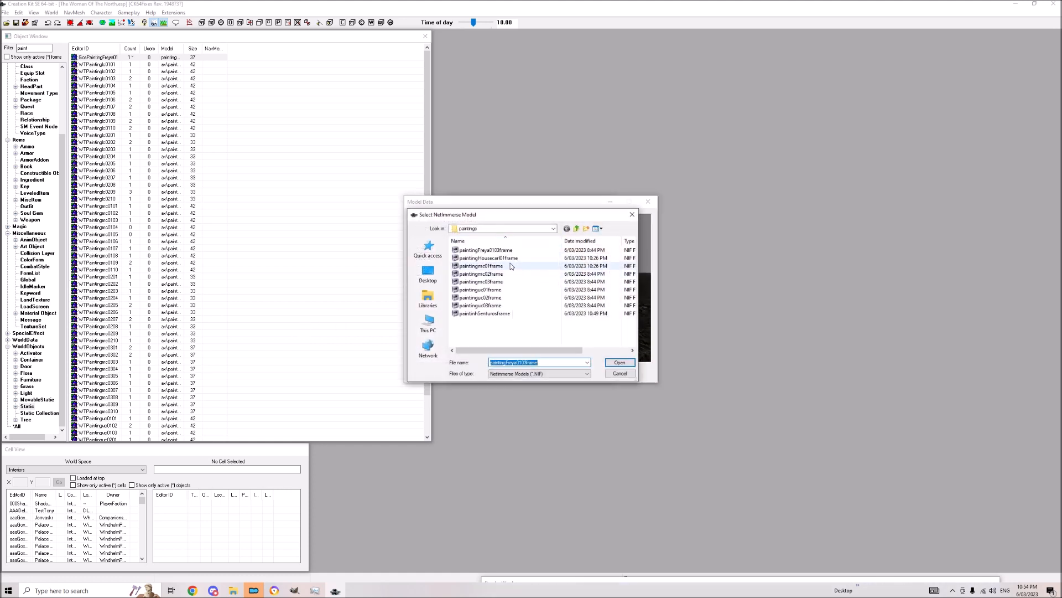
pyautogui.doubleClick(485, 313)
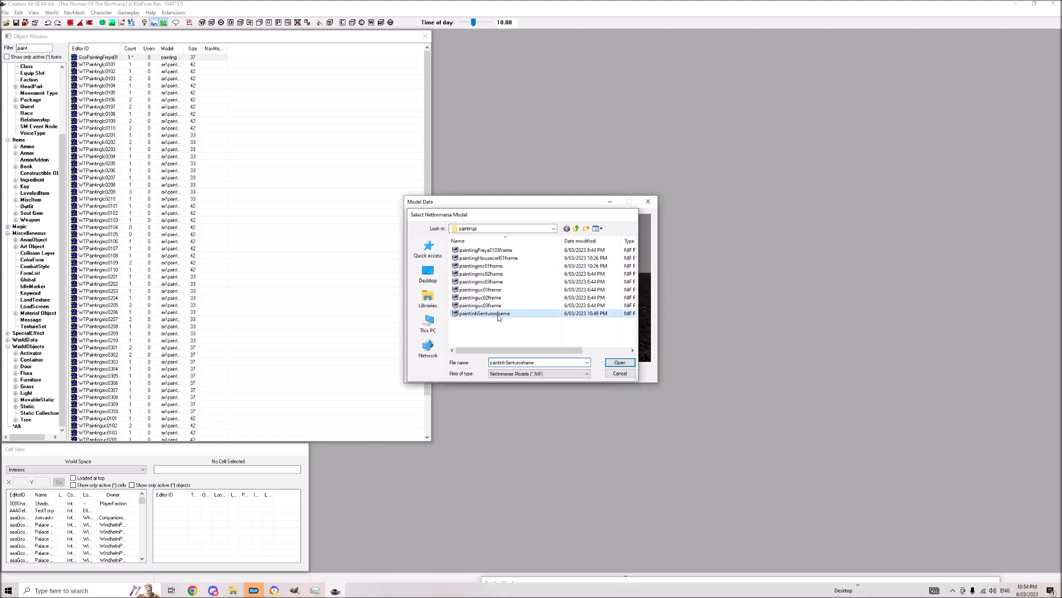
pyautogui.moveTo(588, 296)
pyautogui.mouseDown()
pyautogui.moveTo(582, 271)
pyautogui.moveTo(576, 301)
pyautogui.mouseUp()
pyautogui.click(525, 375)
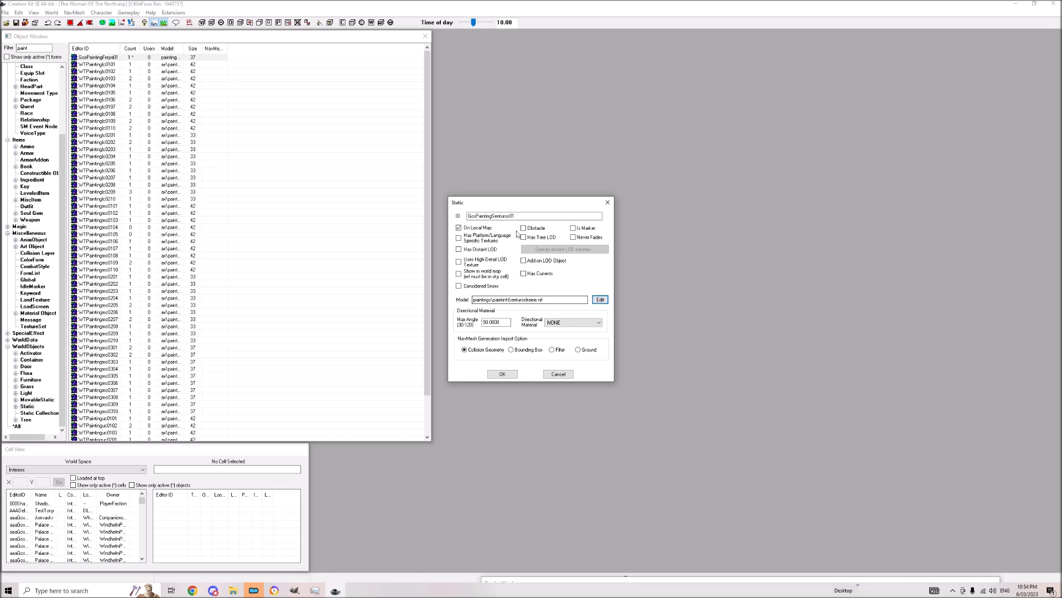
# Step: Accept the GosPaintingSenturos01 record and create it as a new form
pyautogui.click(507, 376)
pyautogui.click(561, 330)
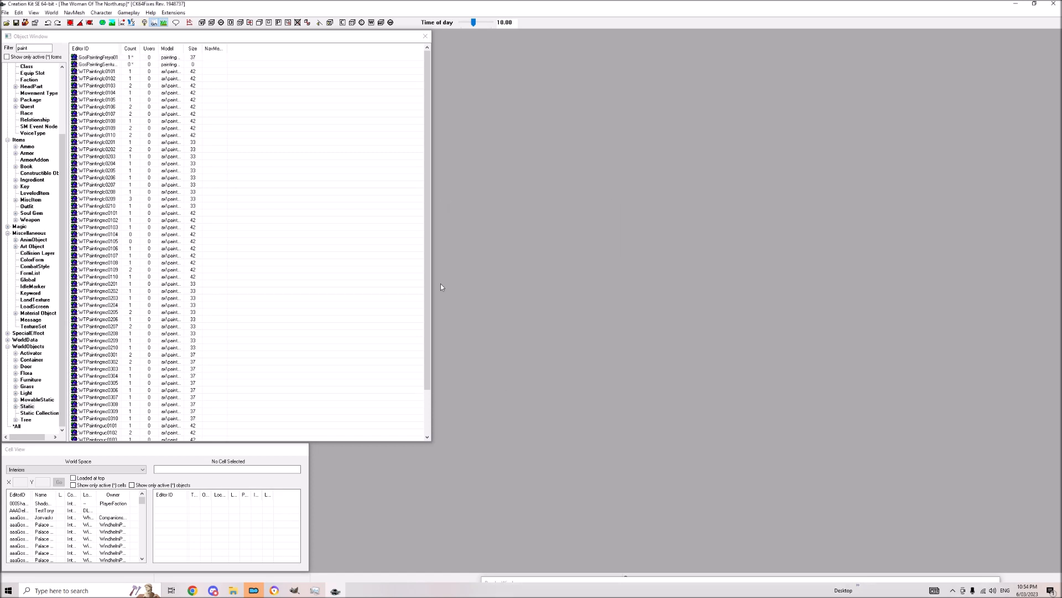
# Step: Reopen the GosPaintingFreya01 static and replace its model with paintingHousecarl01frame from the paintings folder, checking the preview
pyautogui.doubleClick(100, 57)
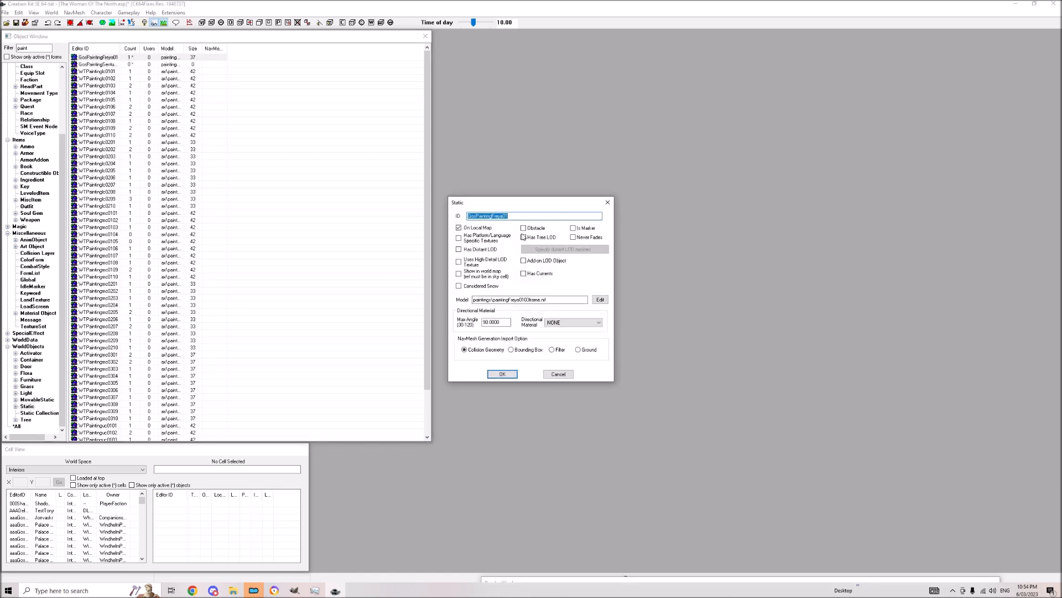
pyautogui.click(505, 216)
pyautogui.click(600, 299)
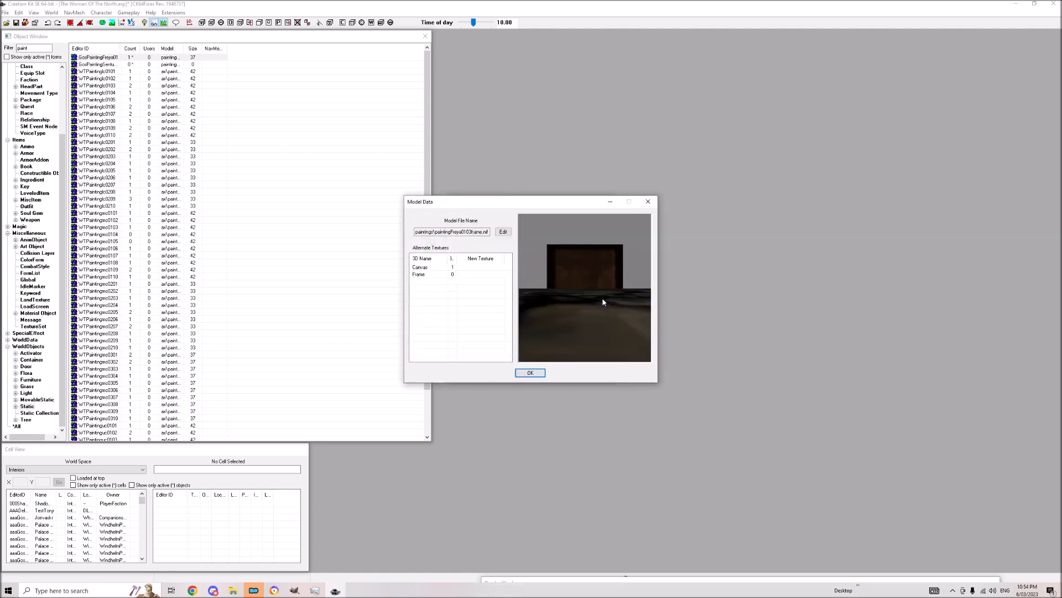
pyautogui.click(503, 232)
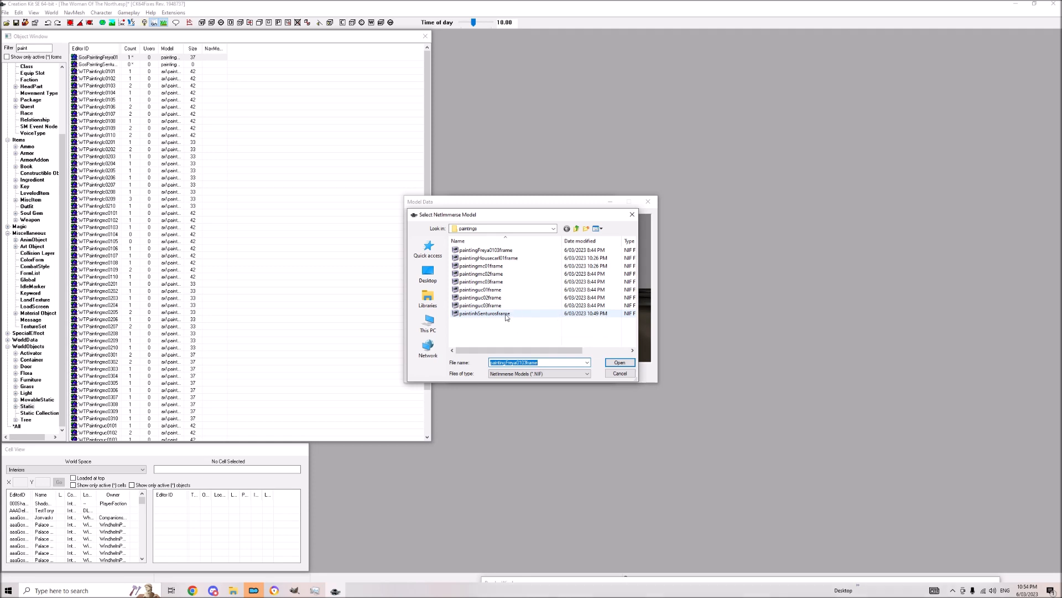
pyautogui.doubleClick(514, 258)
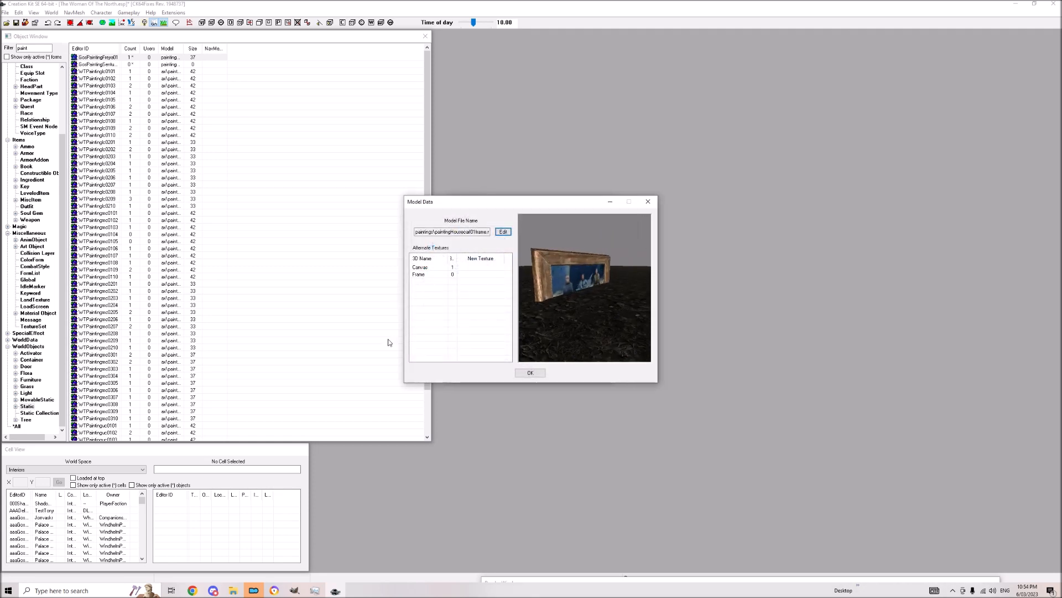
pyautogui.moveTo(513, 314)
pyautogui.mouseDown()
pyautogui.moveTo(539, 310)
pyautogui.moveTo(576, 278)
pyautogui.moveTo(636, 311)
pyautogui.moveTo(629, 323)
pyautogui.moveTo(515, 309)
pyautogui.moveTo(553, 305)
pyautogui.moveTo(545, 343)
pyautogui.mouseUp()
pyautogui.click(530, 373)
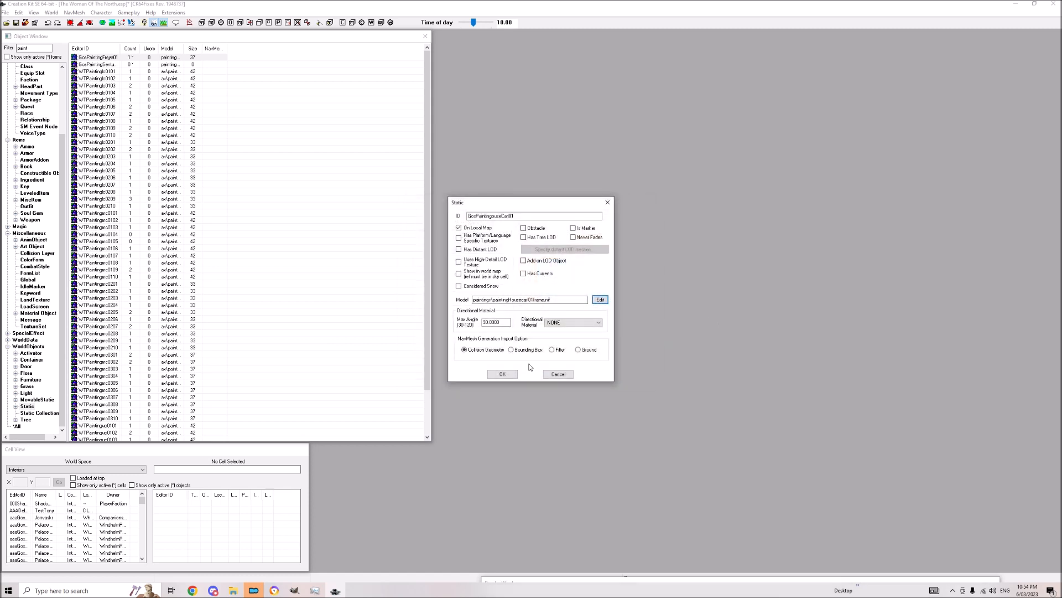
# Step: Correct the static's ID to GosPaintinHouseCarl01 and create it as a new form
pyautogui.click(492, 216)
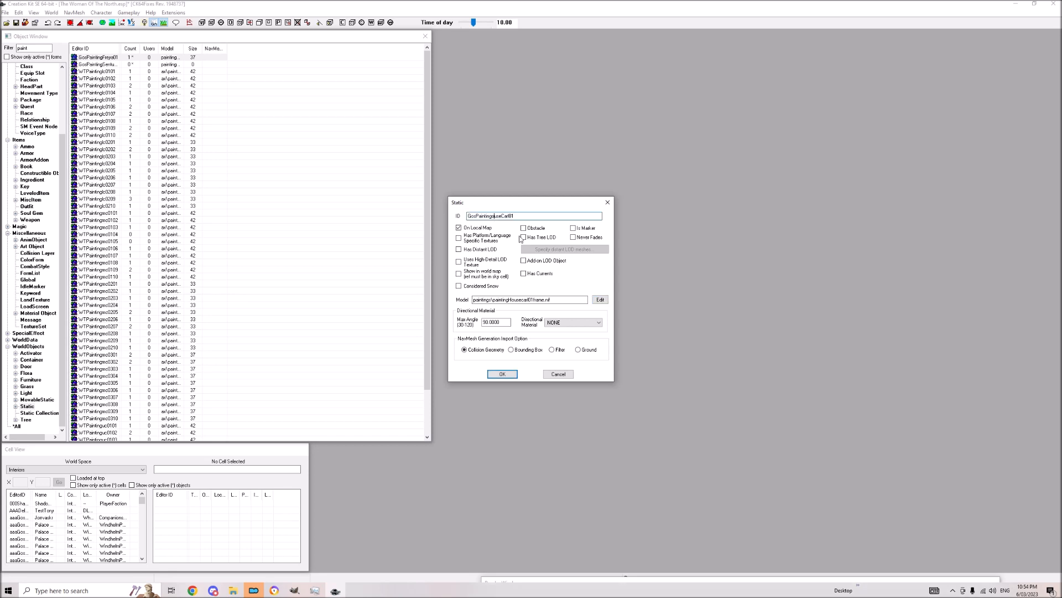
pyautogui.press('BackSpace')
pyautogui.click(502, 374)
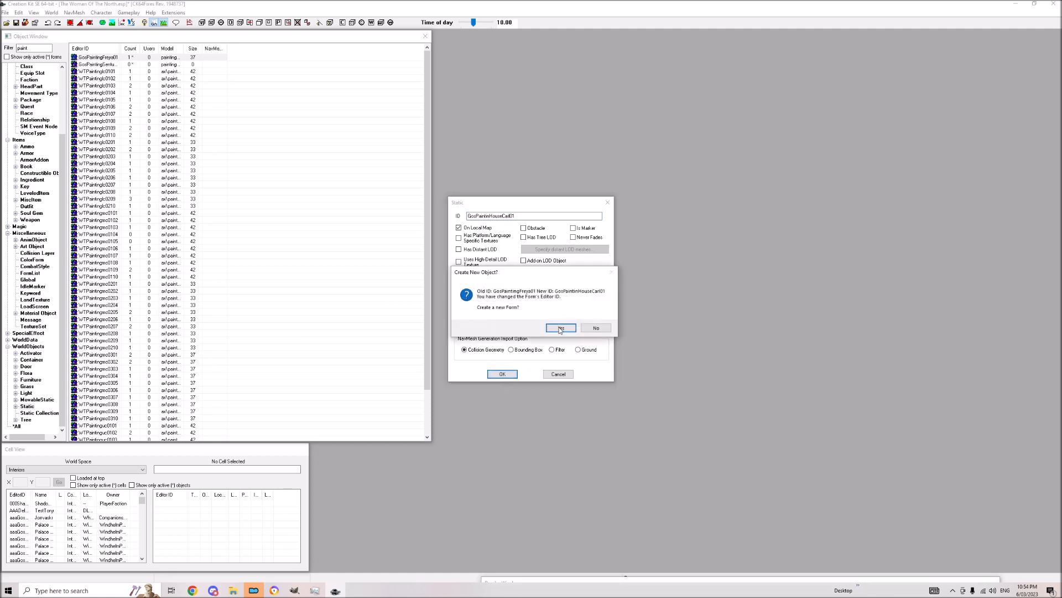
pyautogui.click(561, 329)
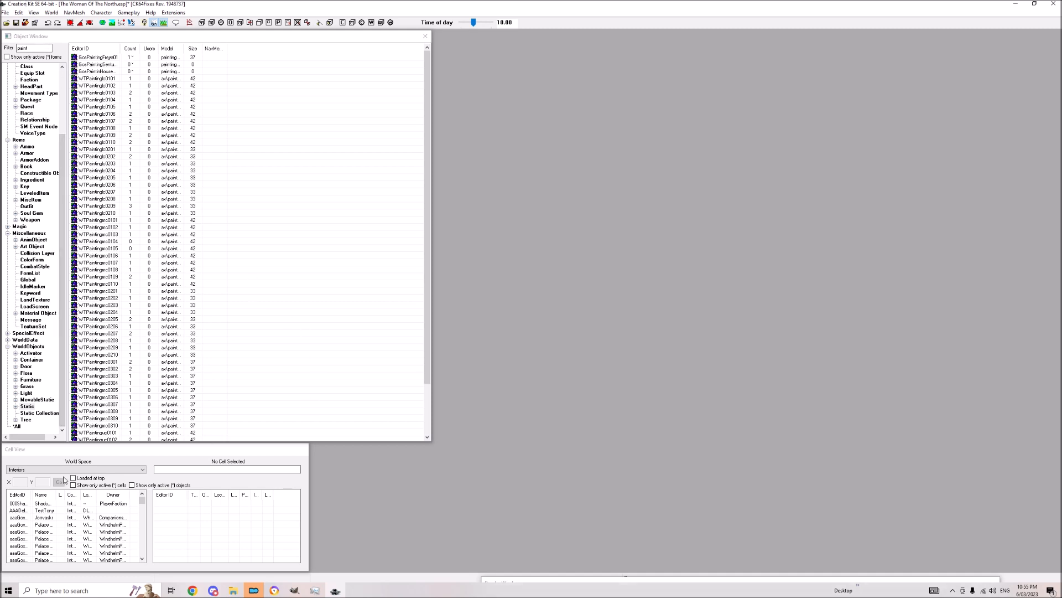
# Step: Load the WhiterunBreezehome interior cell and move the render window up into full view
pyautogui.scroll(-1, 48, 553)
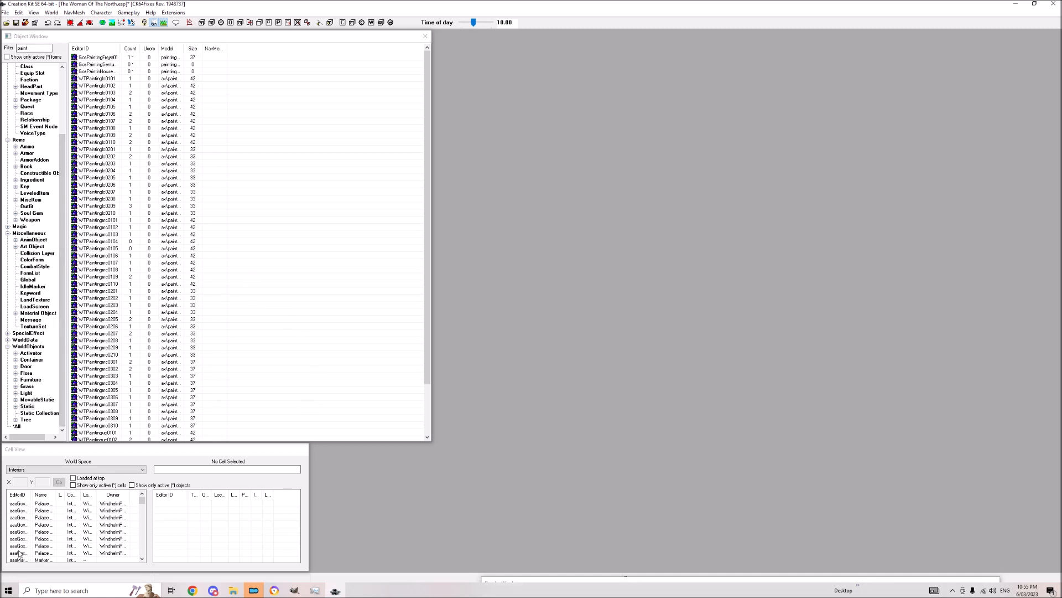
pyautogui.click(18, 552)
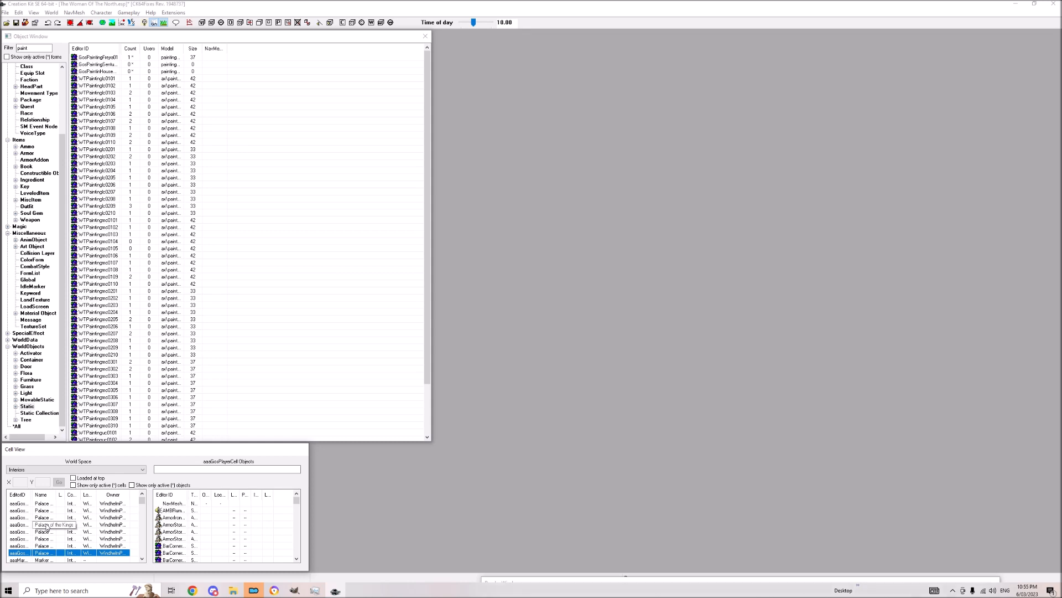
pyautogui.write('white')
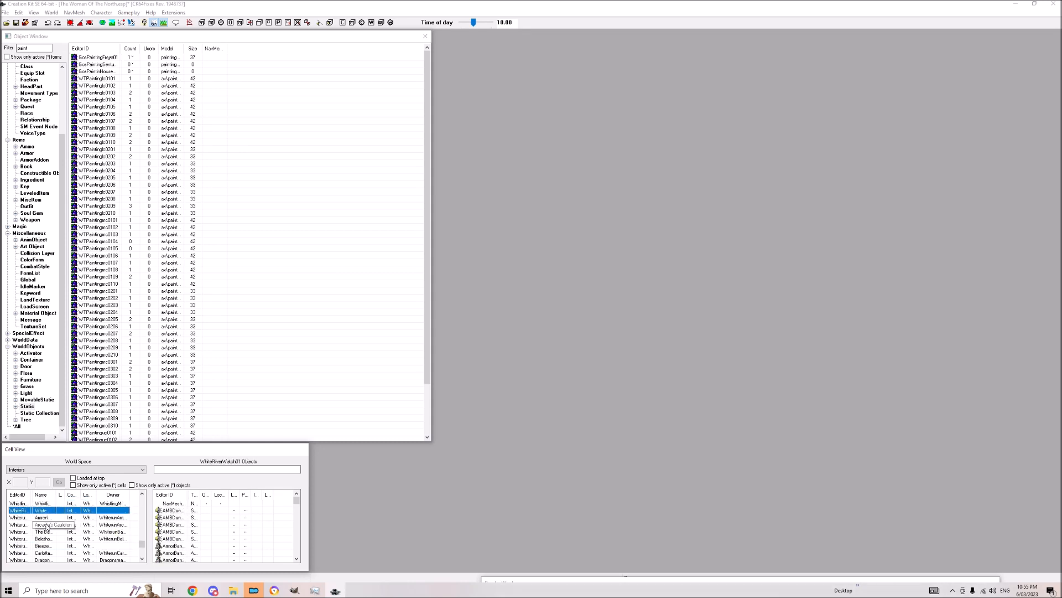
pyautogui.press('Down')
pyautogui.press('Up')
pyautogui.press('Down')
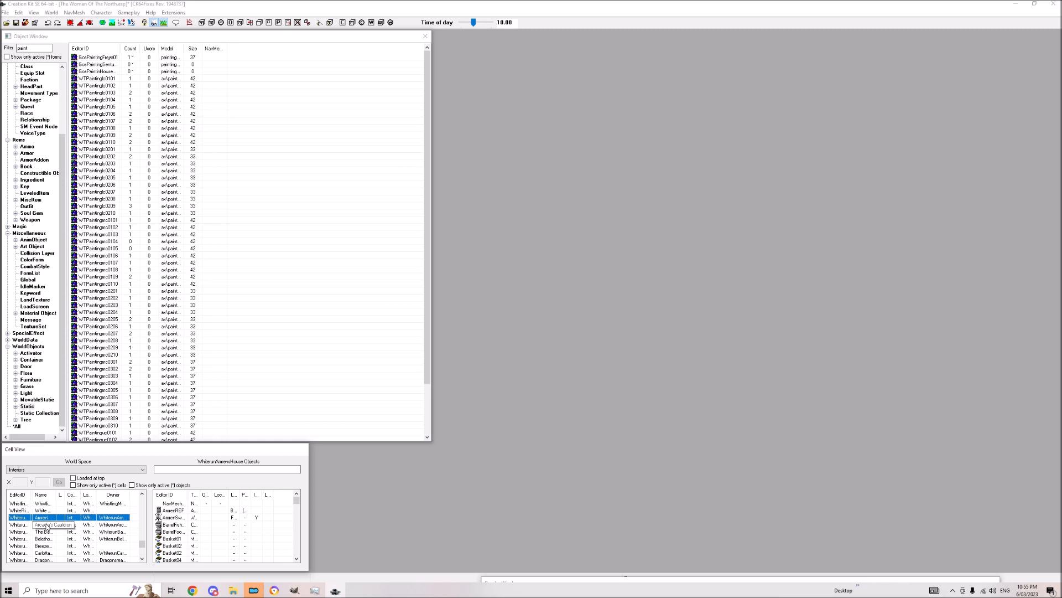
pyautogui.press('Down')
pyautogui.press('Down')
pyautogui.press('Down')
pyautogui.press('Down')
pyautogui.press('Return')
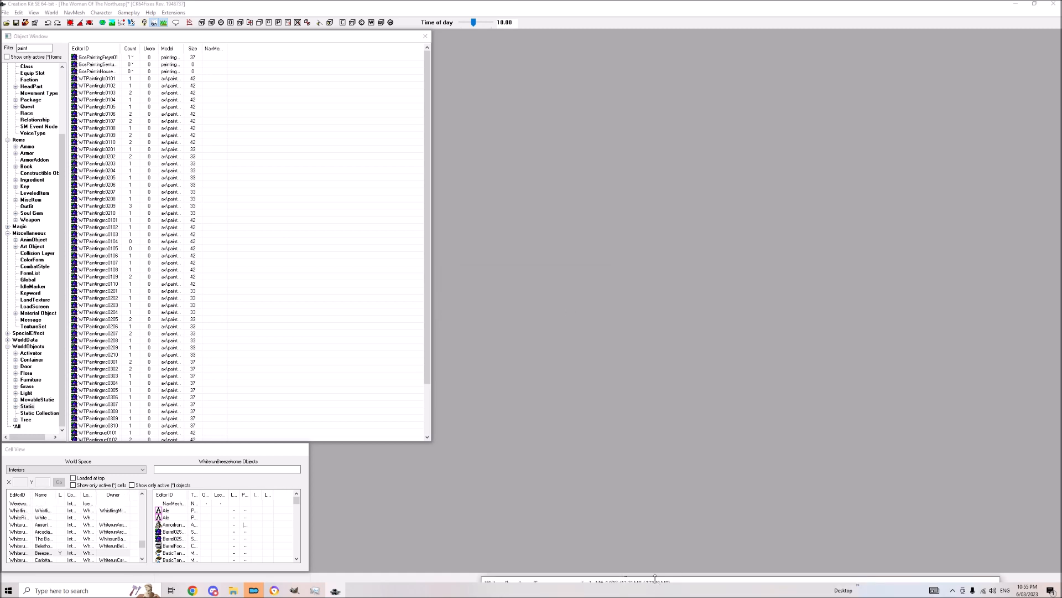
pyautogui.moveTo(651, 583); pyautogui.dragTo(590, 178)
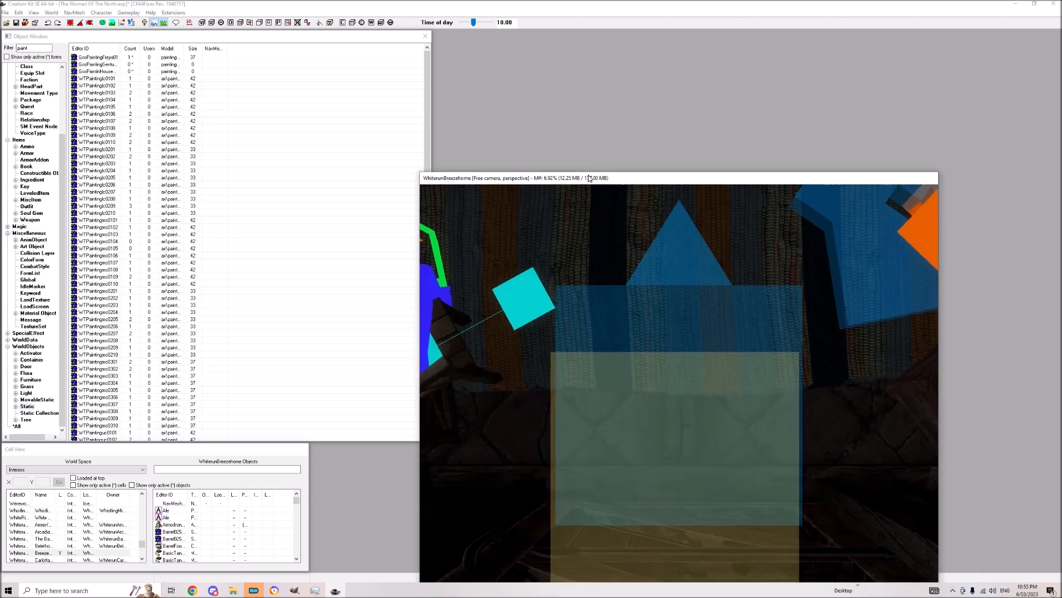
# Step: Examine the rooms and walls of the Breezehome interior for a free spot to hang the painting
pyautogui.scroll(-5, 668, 429)
pyautogui.press('shift')
pyautogui.press('shift')
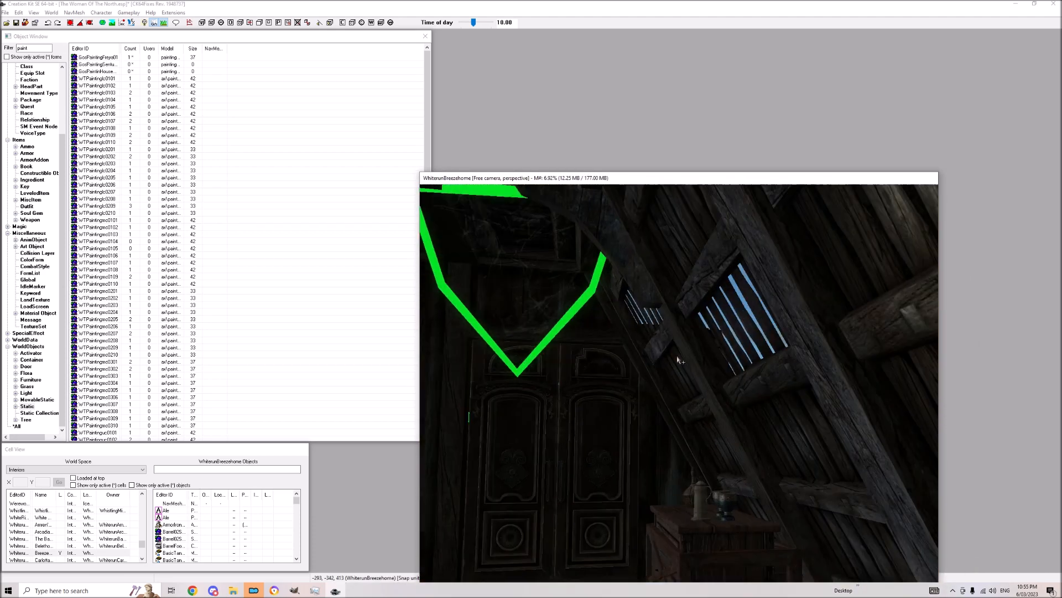
pyautogui.press('shift')
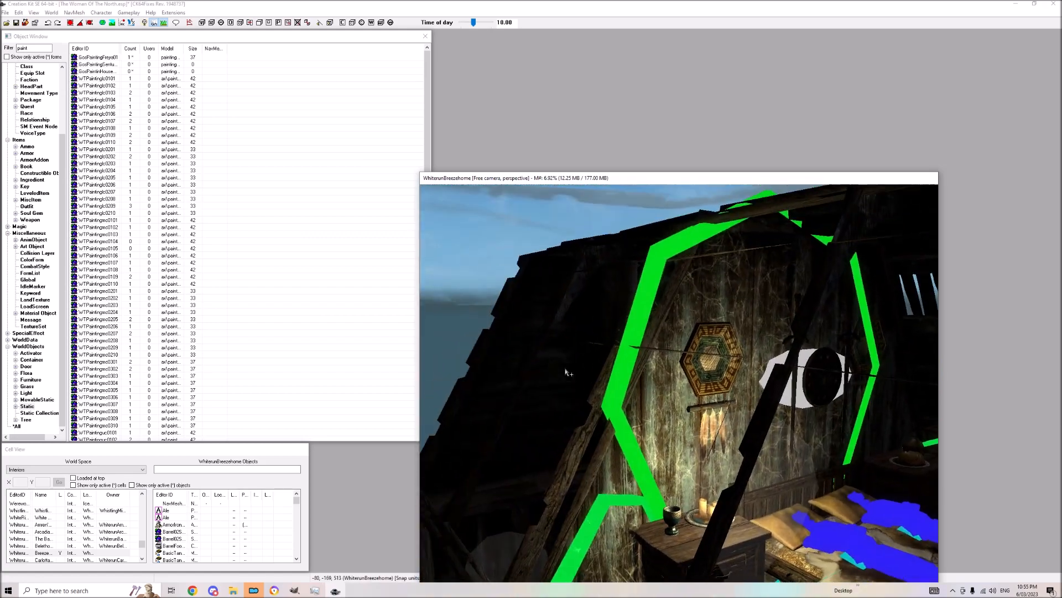
pyautogui.press('shift')
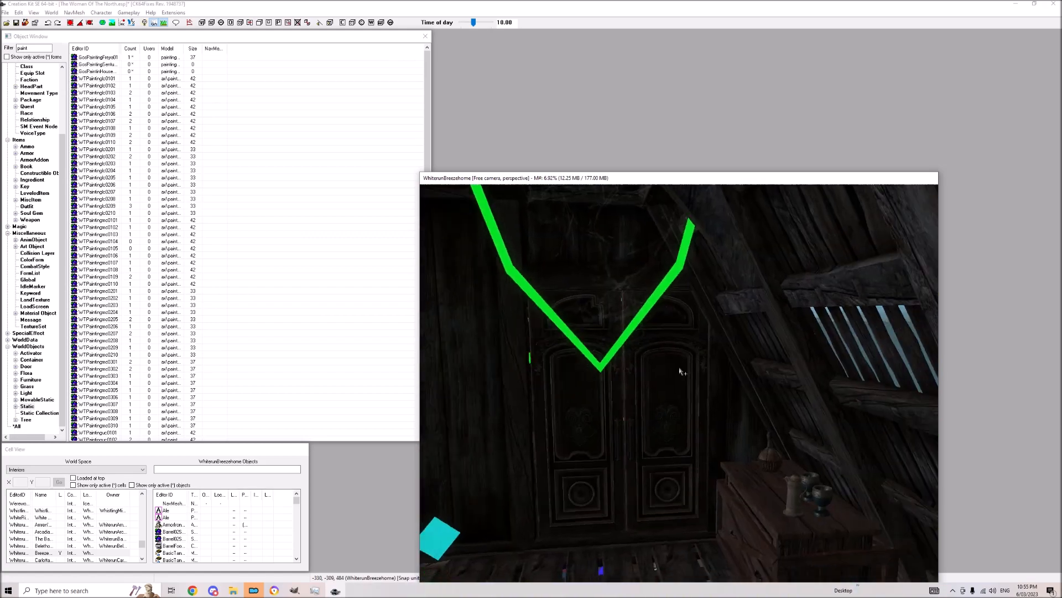
pyautogui.press('shift')
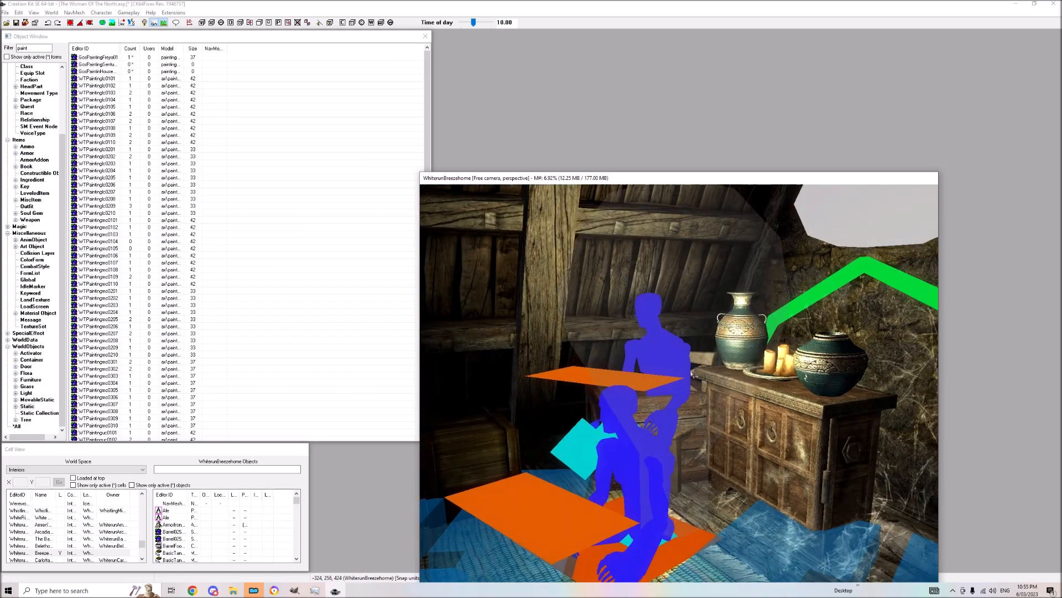
pyautogui.press('shift')
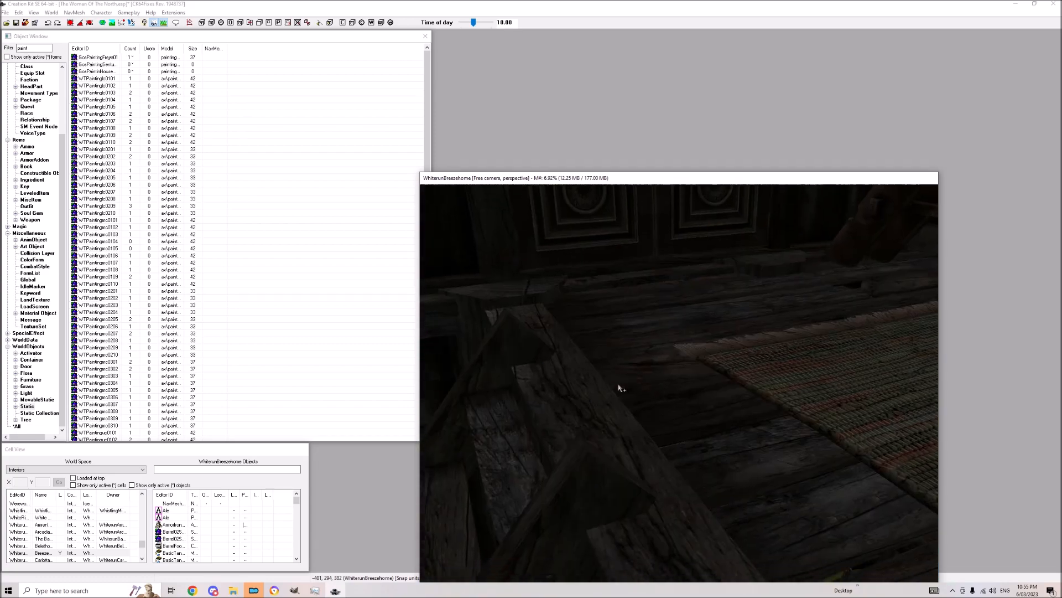
pyautogui.press('shift')
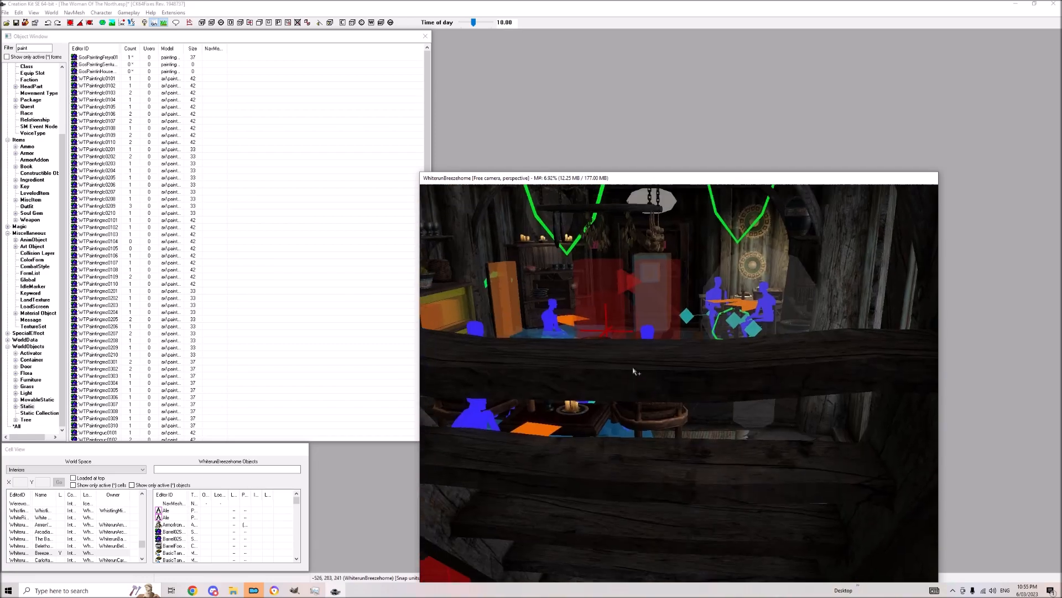
pyautogui.press('shift')
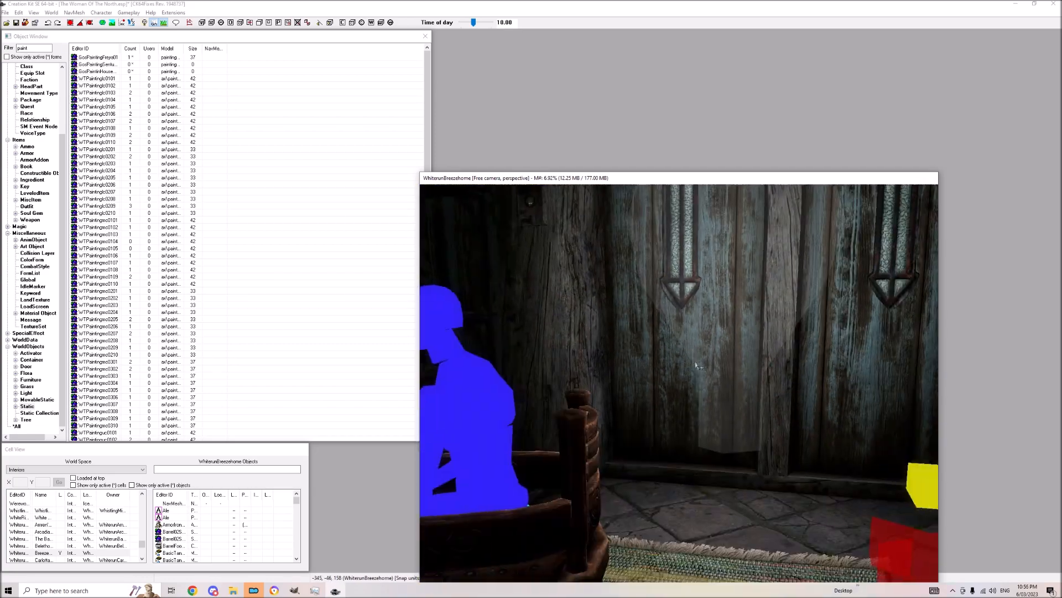
pyautogui.press('shift')
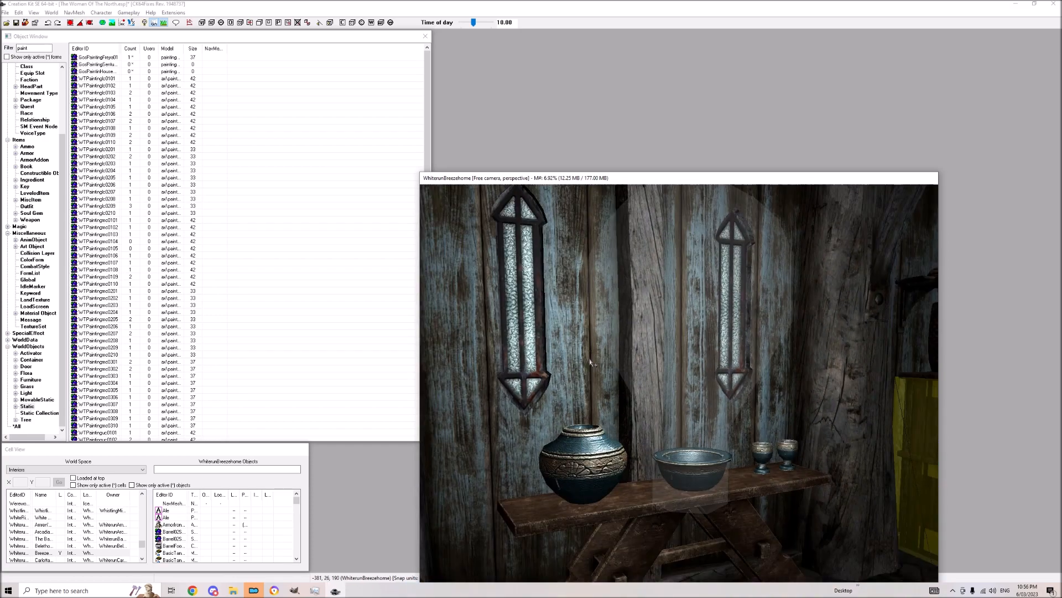
pyautogui.press('shift')
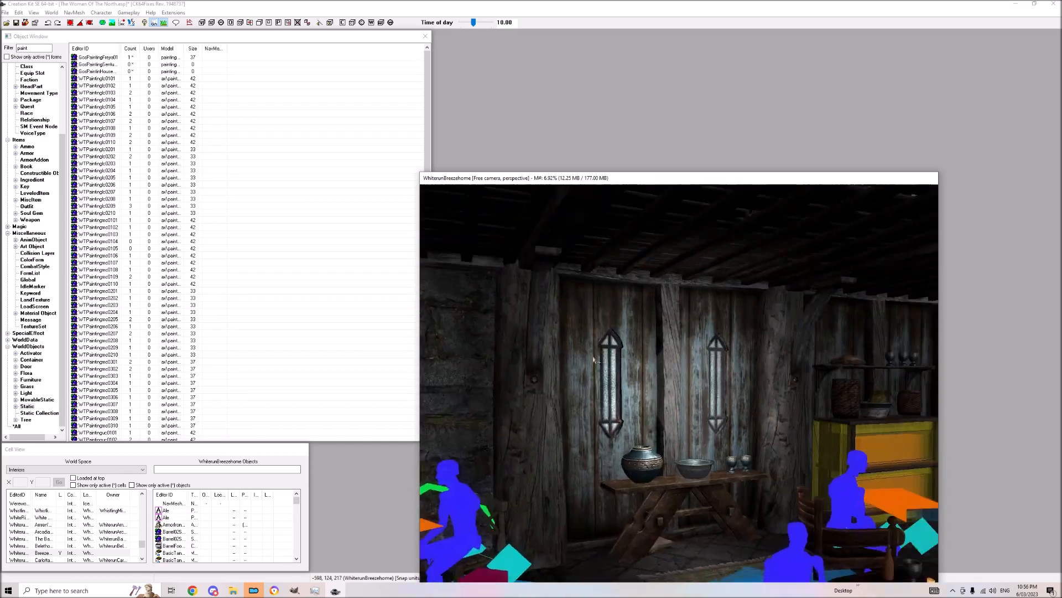
pyautogui.press('shift')
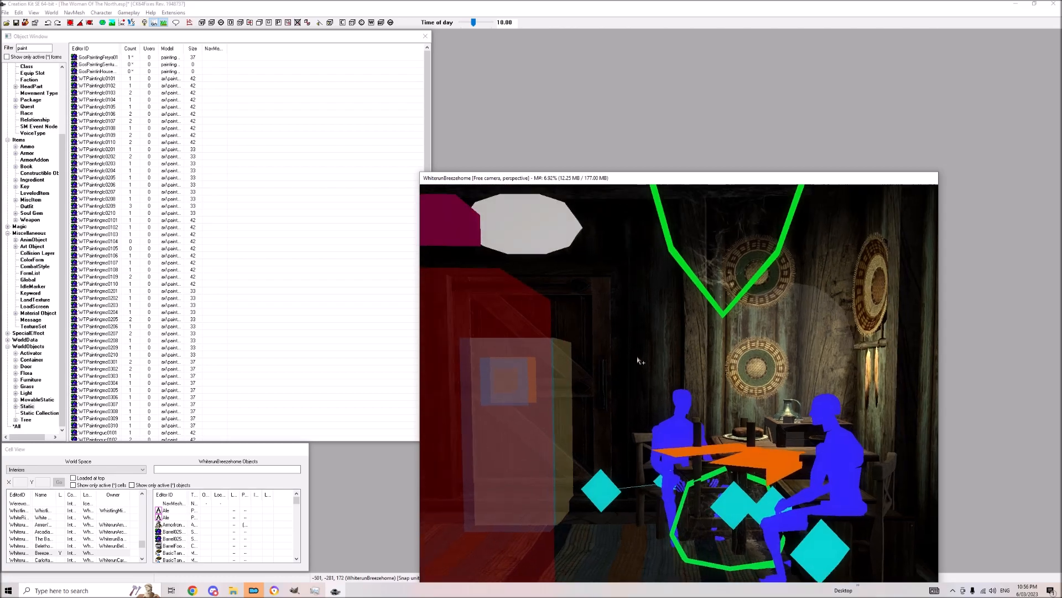
pyautogui.press('shift')
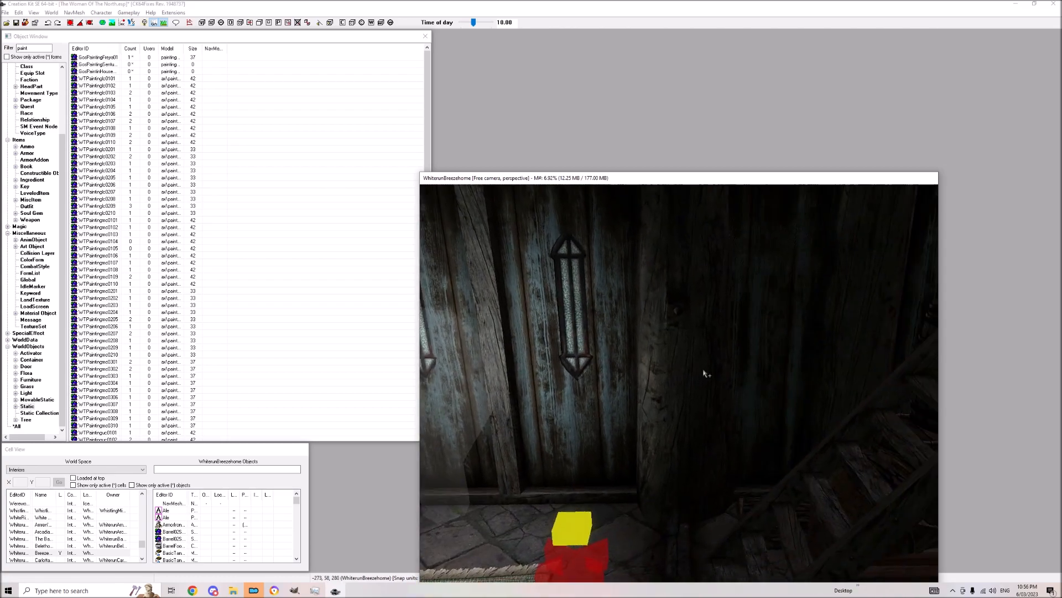
pyautogui.press('shift')
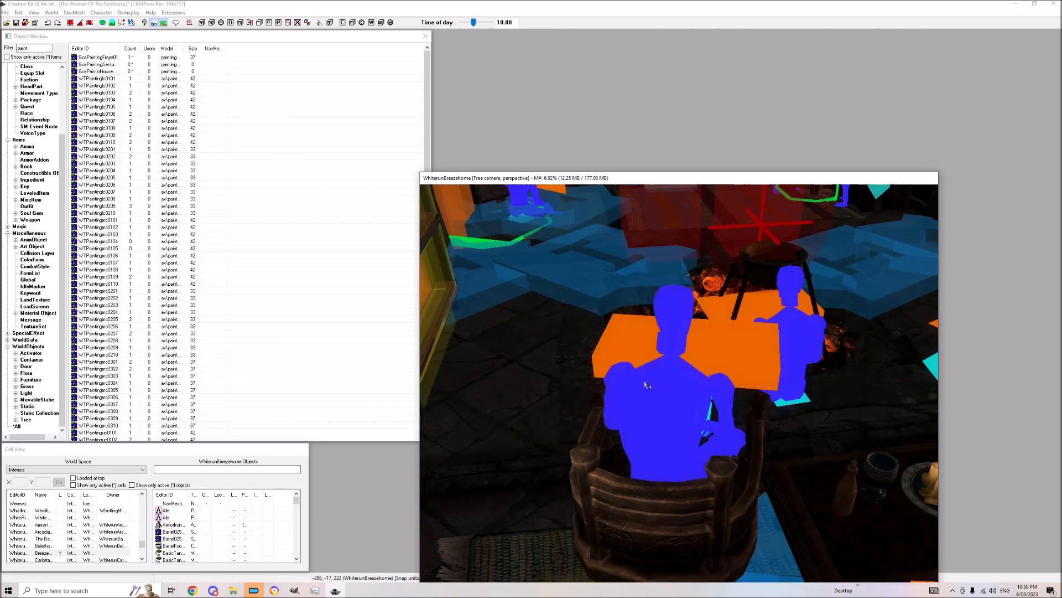
pyautogui.press('shift')
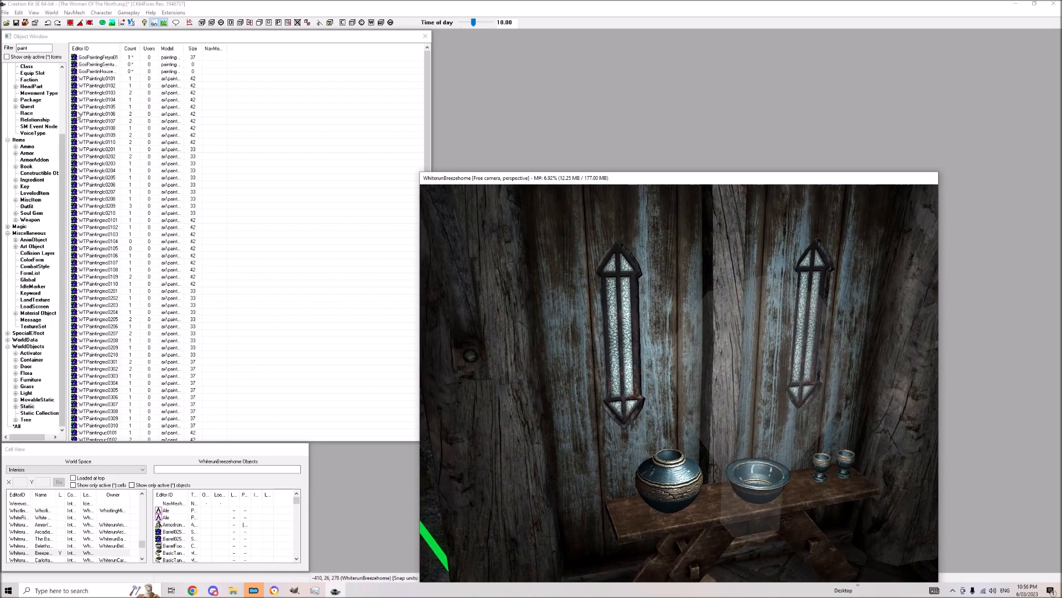
pyautogui.click(97, 74)
pyautogui.doubleClick(96, 65)
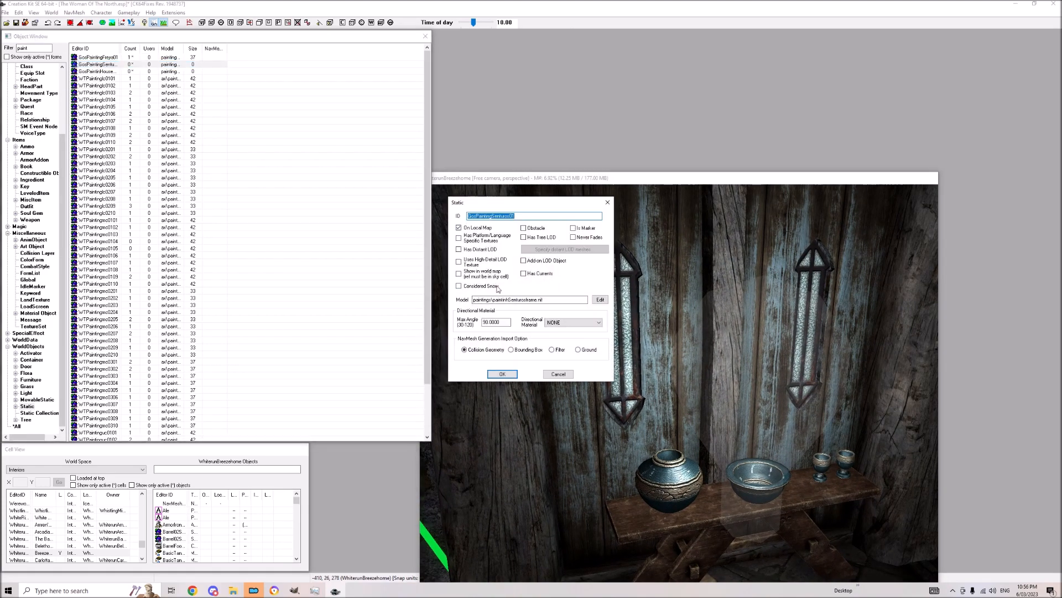
pyautogui.click(557, 374)
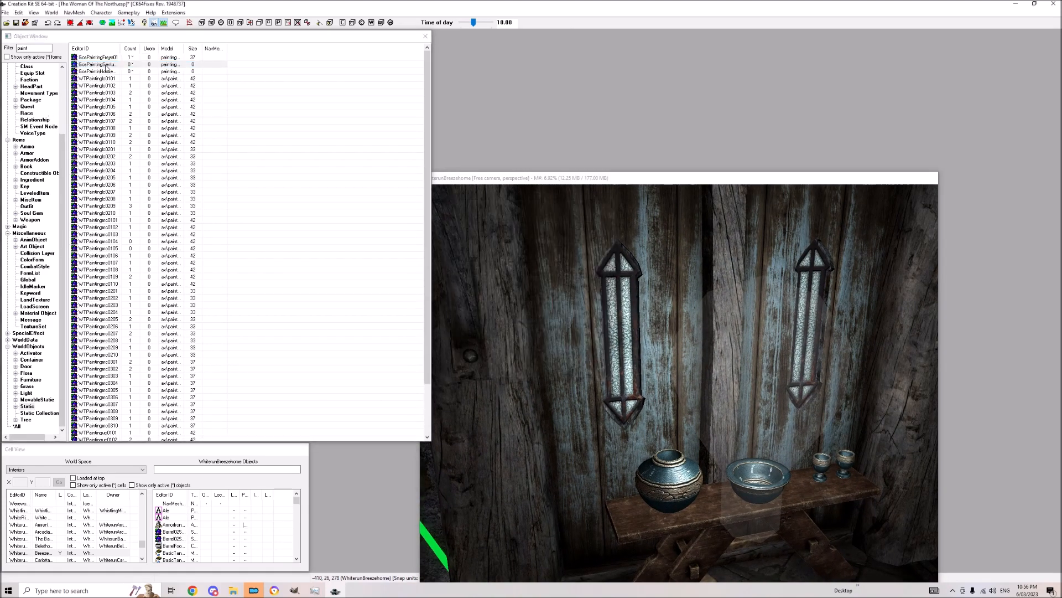
# Step: Place GosPaintingSenturos01 in the Breezehome cell and move it onto the wall between the two narrow windows above the side table
pyautogui.moveTo(107, 66); pyautogui.dragTo(497, 303)
pyautogui.moveTo(522, 397); pyautogui.dragTo(527, 401)
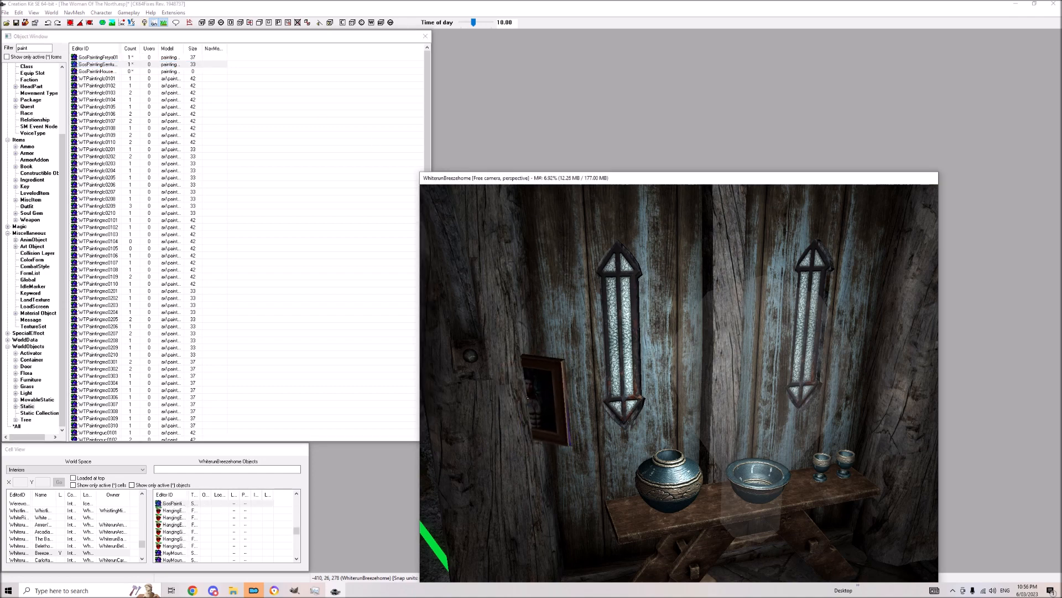
pyautogui.moveTo(530, 397)
pyautogui.mouseDown()
pyautogui.moveTo(635, 405)
pyautogui.moveTo(609, 374)
pyautogui.moveTo(619, 346)
pyautogui.moveTo(615, 354)
pyautogui.moveTo(598, 317)
pyautogui.moveTo(778, 321)
pyautogui.moveTo(768, 317)
pyautogui.mouseUp()
pyautogui.scroll(5, 631, 403)
pyautogui.scroll(4, 760, 315)
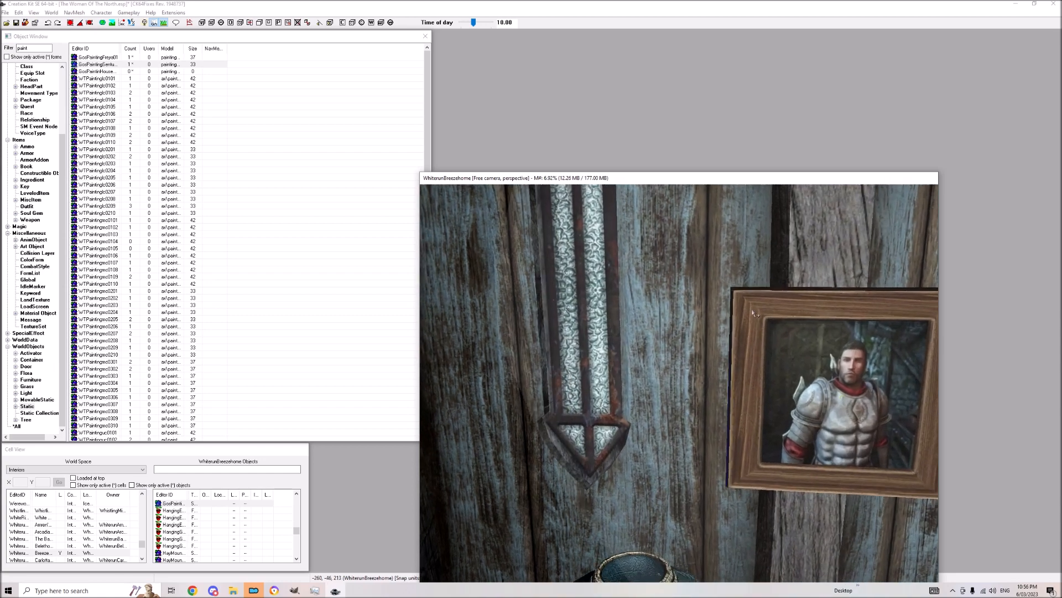
# Step: Inspect the placed Senturos painting and its frame on the wall from near and far
pyautogui.moveTo(746, 311)
pyautogui.keyDown('shift'); pyautogui.mouseDown(button='middle')
pyautogui.moveTo(699, 304)
pyautogui.moveTo(770, 319)
pyautogui.mouseUp(button='middle'); pyautogui.keyUp('shift')
pyautogui.scroll(-5, 720, 302)
pyautogui.scroll(3, 755, 313)
pyautogui.scroll(-1, 754, 313)
pyautogui.scroll(2, 755, 313)
pyautogui.scroll(3, 733, 310)
pyautogui.scroll(-4, 774, 325)
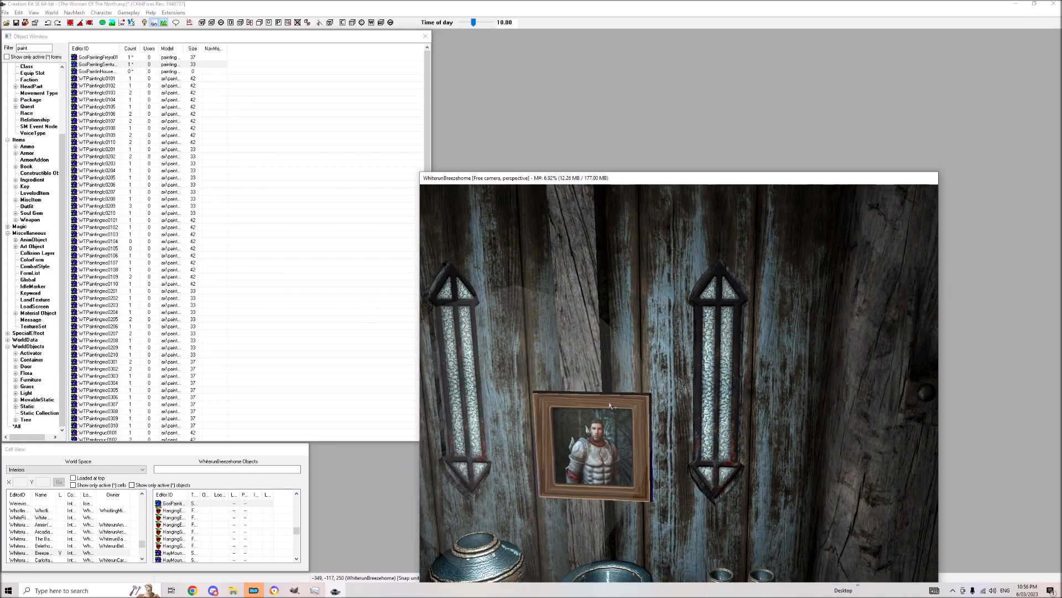
pyautogui.scroll(3, 610, 406)
pyautogui.scroll(3, 613, 424)
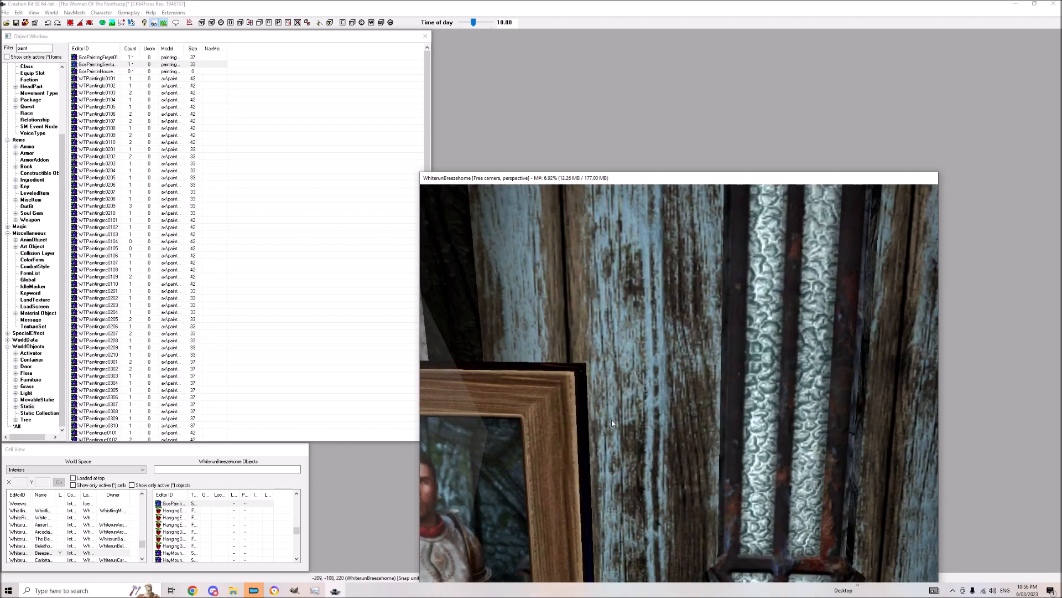
pyautogui.moveTo(612, 423); pyautogui.dragTo(613, 424, button='middle')
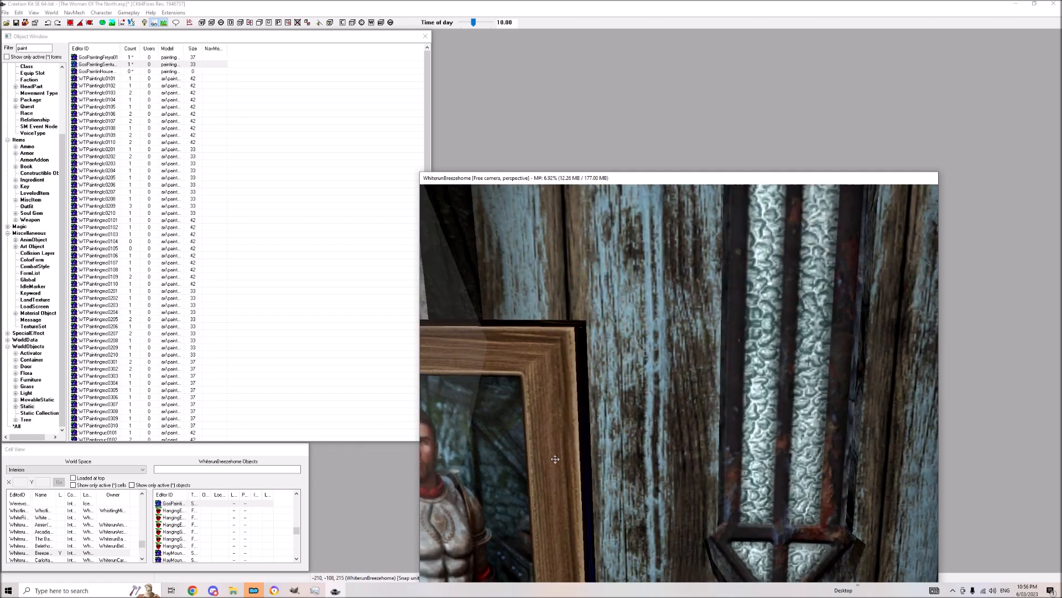
# Step: Delete the placed Senturos painting from the Breezehome cell
pyautogui.press('Delete')
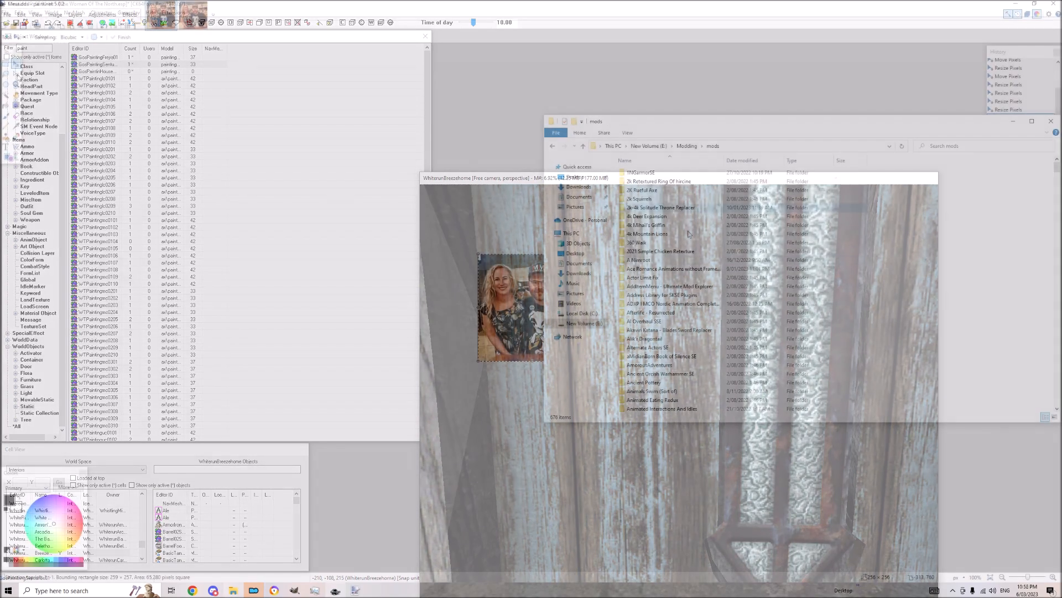
# Step: Switch to File Explorer and open the Paint it mod's meshes\paintings folder
pyautogui.press('p')
pyautogui.press('Return')
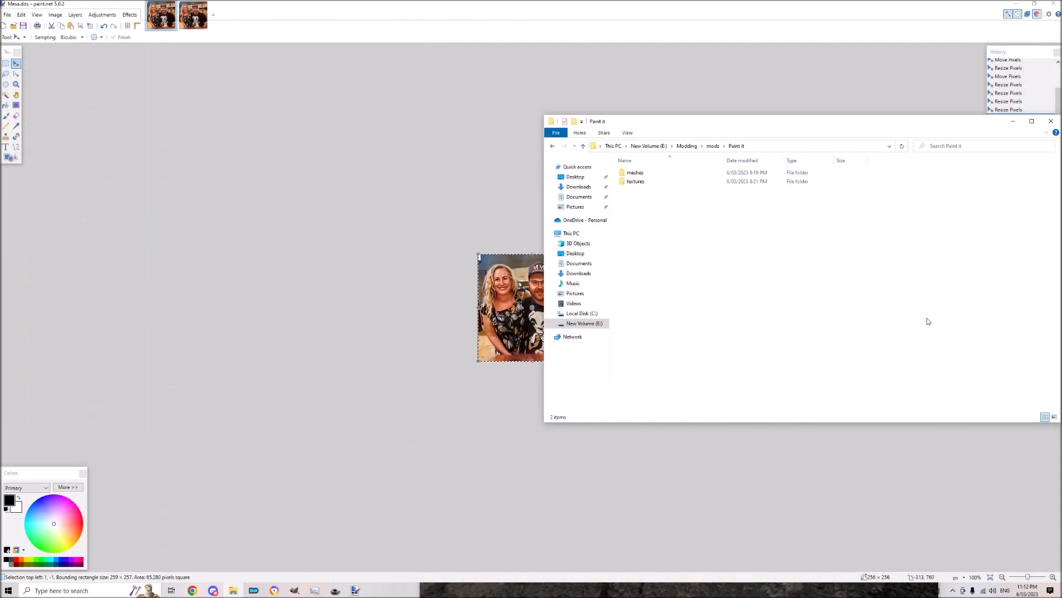
pyautogui.doubleClick(639, 176)
pyautogui.doubleClick(631, 175)
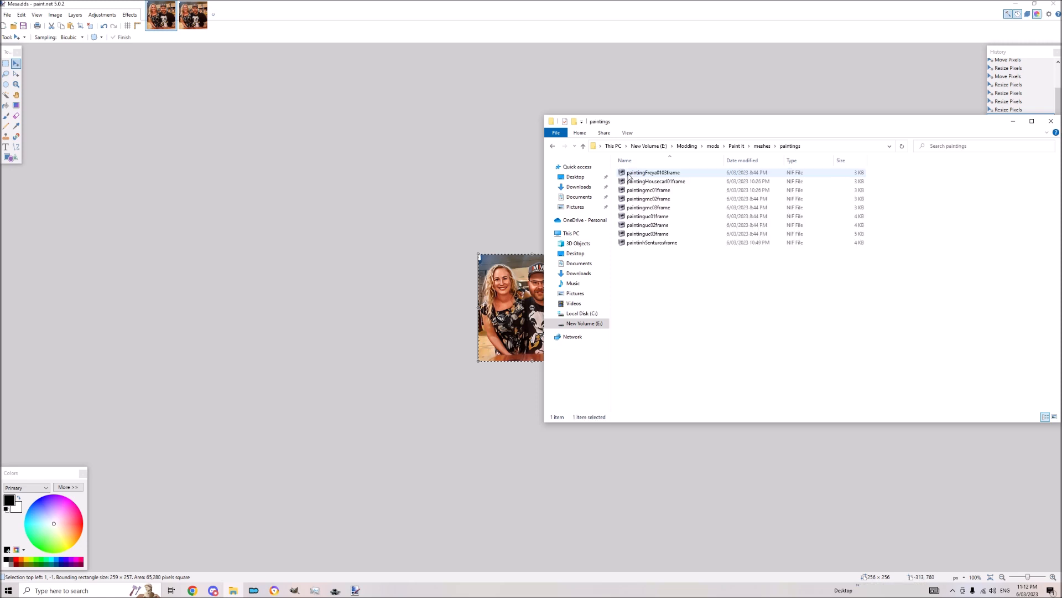
# Step: Open paintingFreya0103frame.nif in NifSkope, view the front of its frame shape, and close it
pyautogui.click(628, 176)
pyautogui.doubleClick(630, 175)
pyautogui.moveTo(659, 269); pyautogui.dragTo(508, 261)
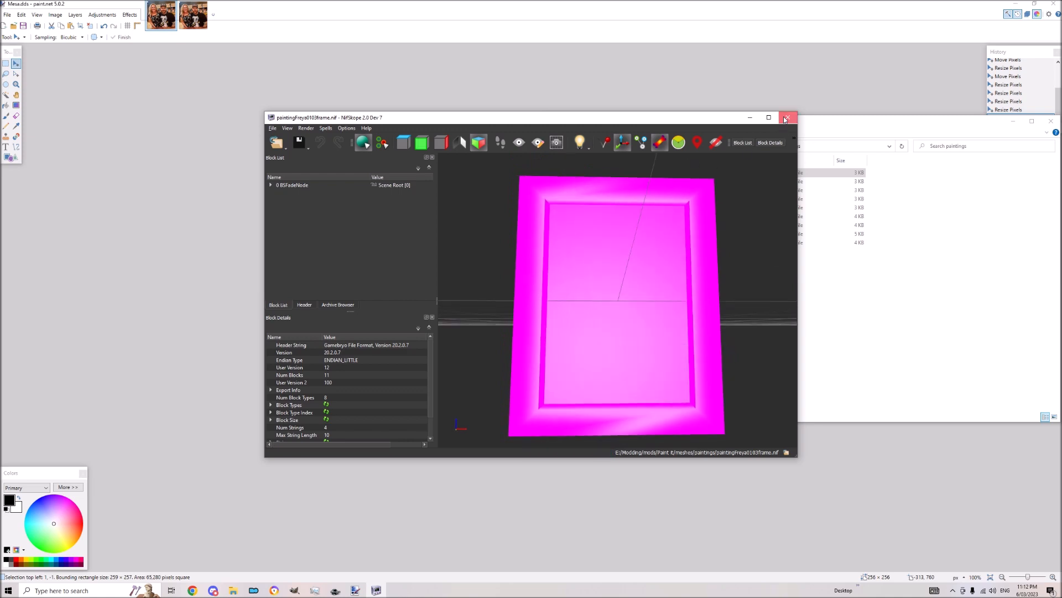
pyautogui.click(785, 118)
# Step: Open paintingmc02frame.nif in NifSkope, turn its front into view and expand the canvas shape down to its BSShaderTextureSet
pyautogui.doubleClick(657, 198)
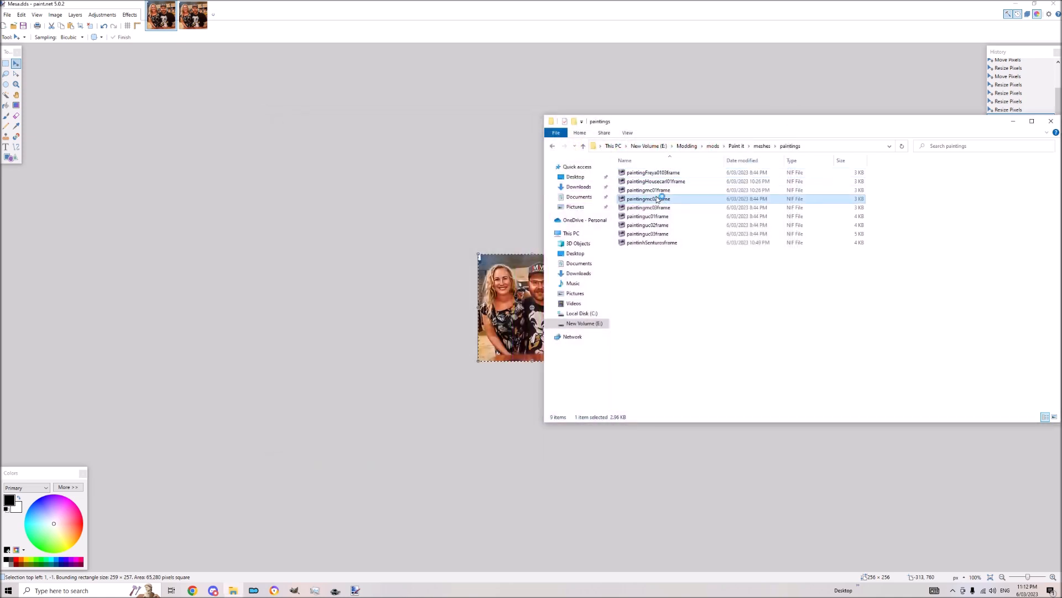
pyautogui.moveTo(617, 230); pyautogui.dragTo(471, 237)
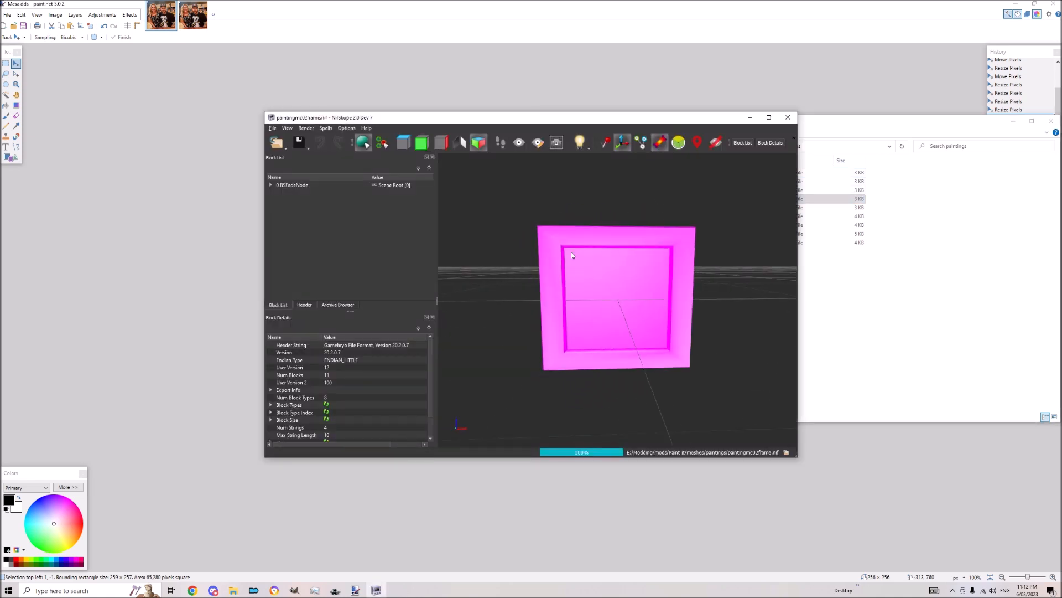
pyautogui.click(572, 252)
pyautogui.click(279, 215)
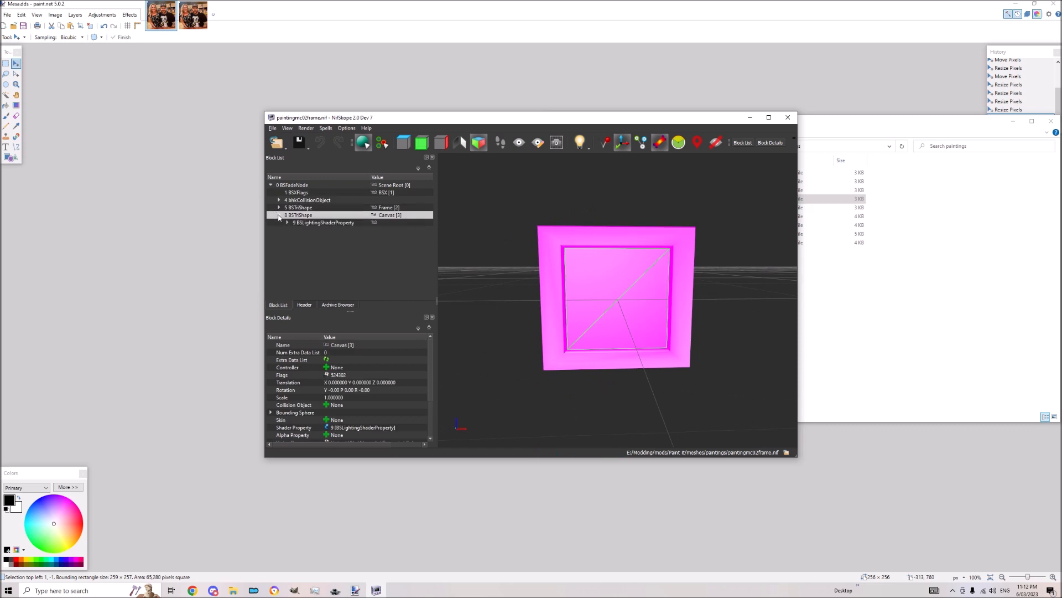
pyautogui.click(301, 223)
pyautogui.click(287, 222)
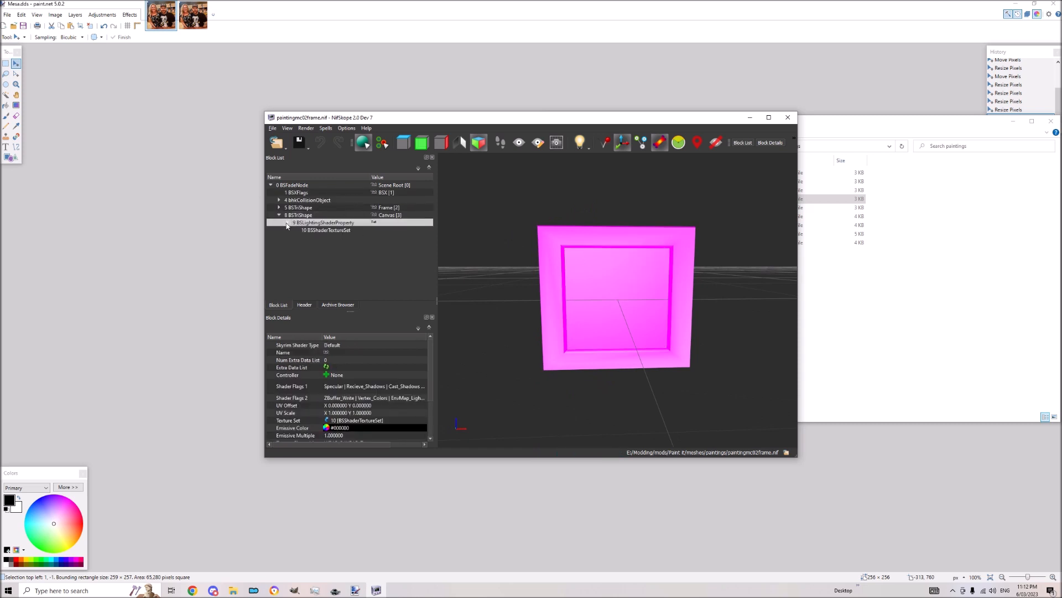
pyautogui.click(316, 230)
# Step: Assign the Mesa texture to the canvas's first texture slot and open the file selection for its second slot
pyautogui.click(326, 359)
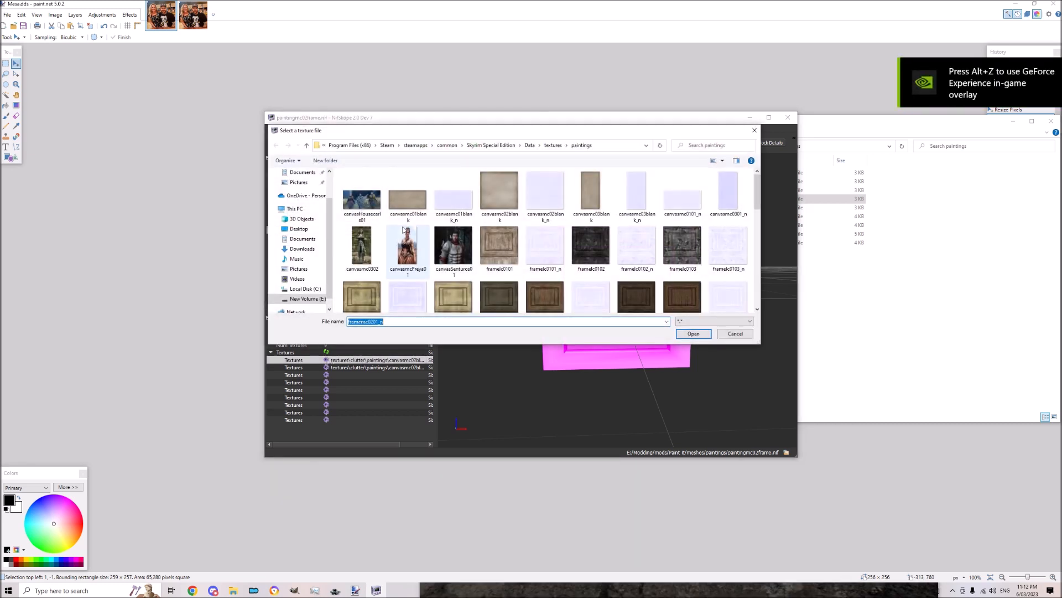
pyautogui.click(515, 200)
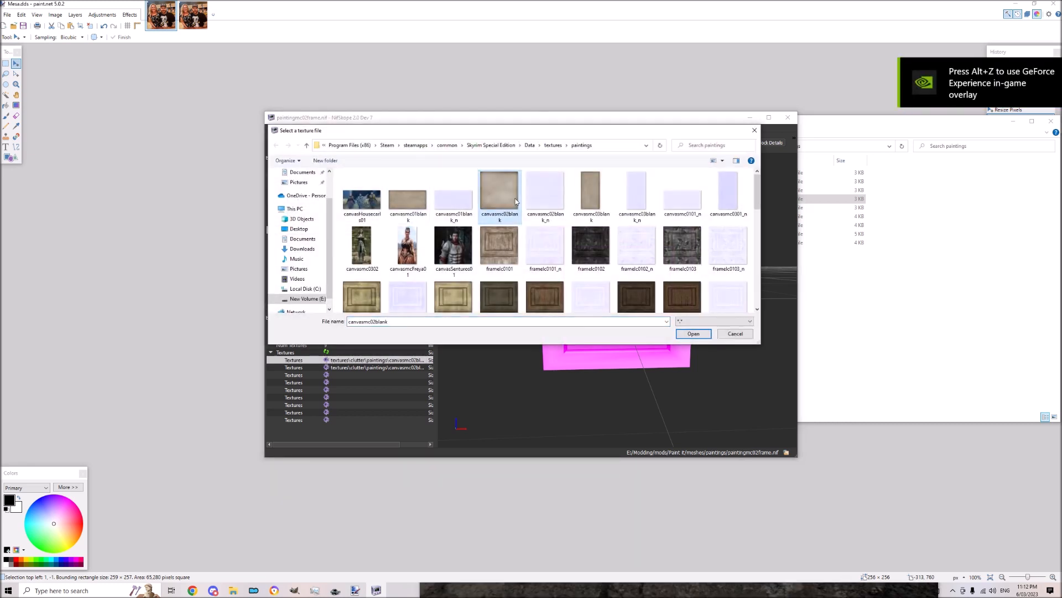
pyautogui.click(452, 254)
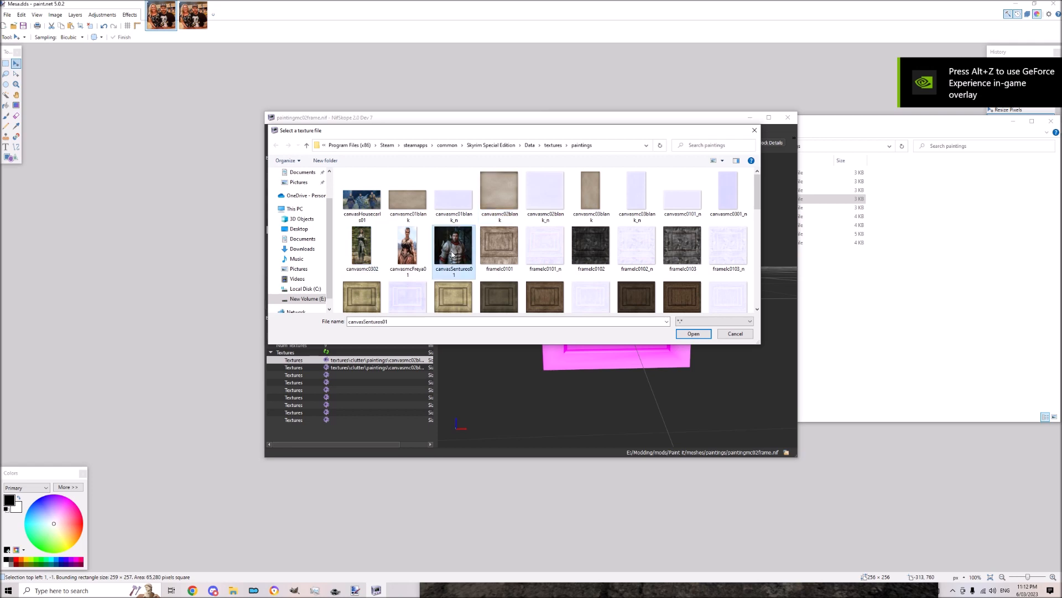
pyautogui.press('m')
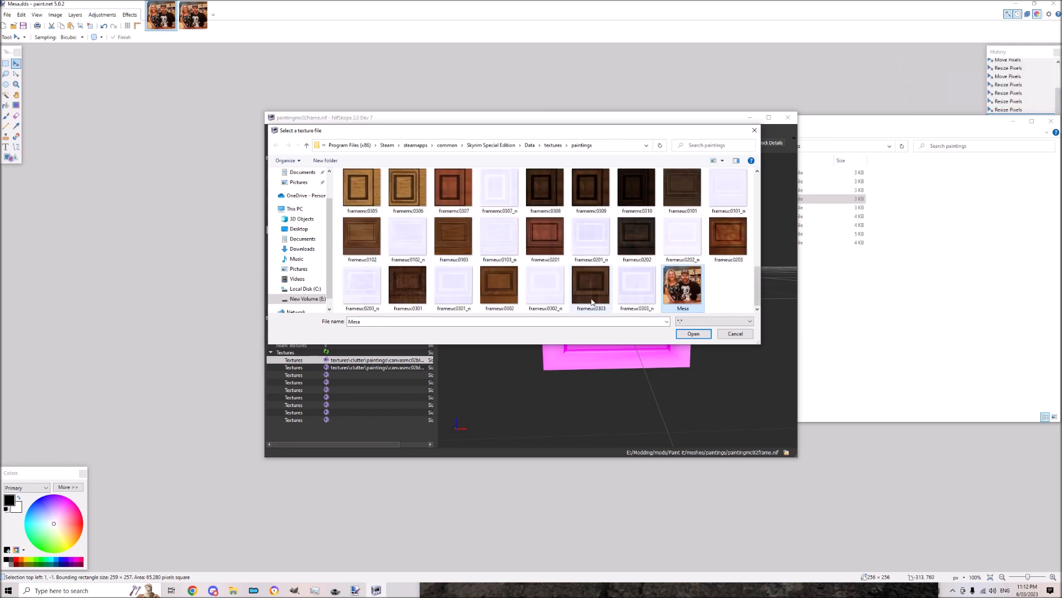
pyautogui.doubleClick(690, 282)
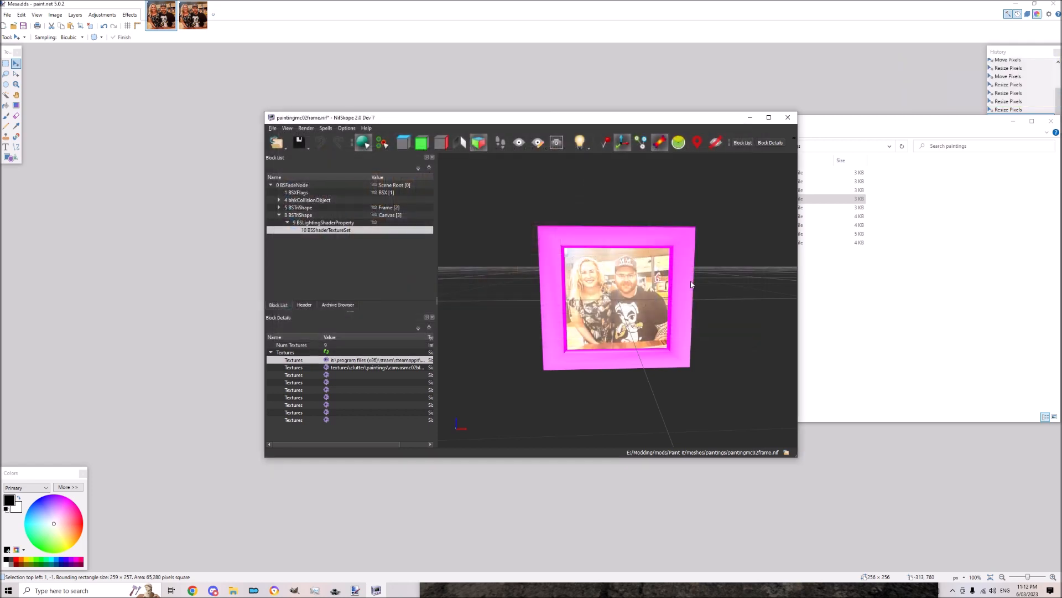
pyautogui.click(363, 368)
pyautogui.click(326, 367)
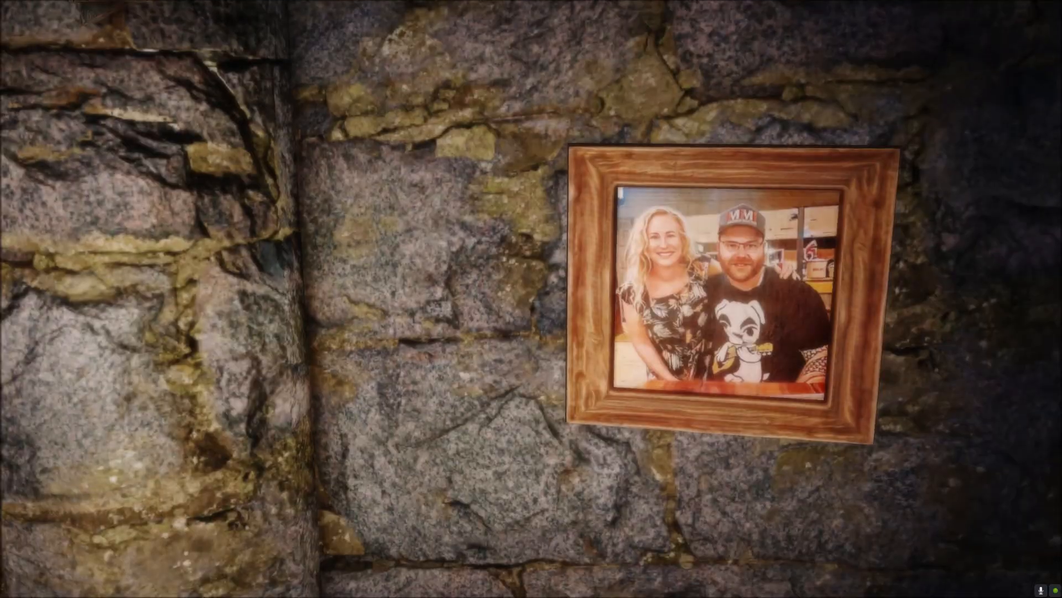
# Step: In Skyrim, select the framed couple photo beside the fireplace with the positioner, enlarge it, and lock it in place on the stone wall
pyautogui.press('w')
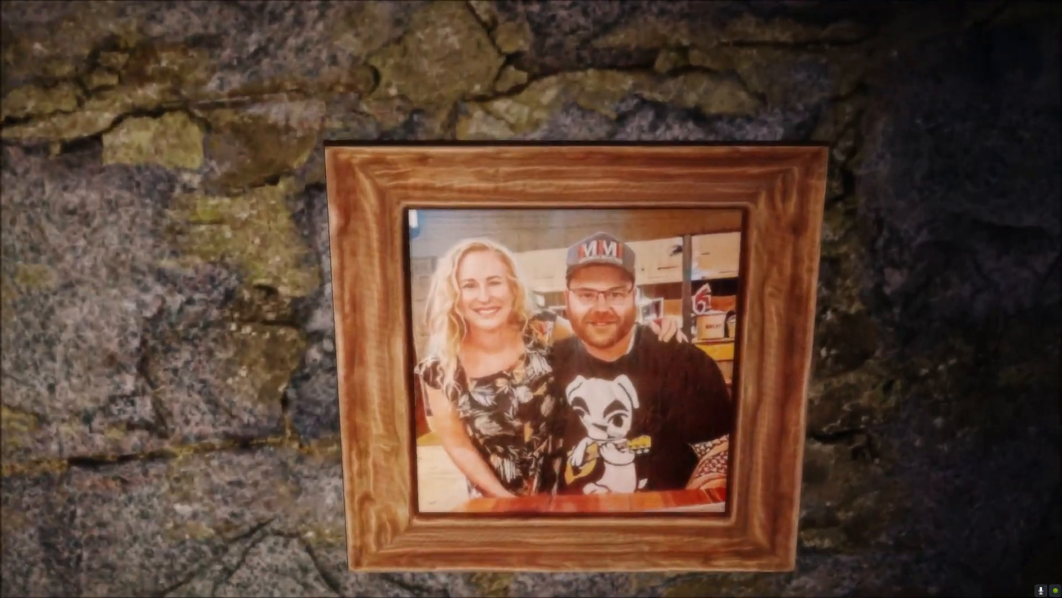
pyautogui.press('s')
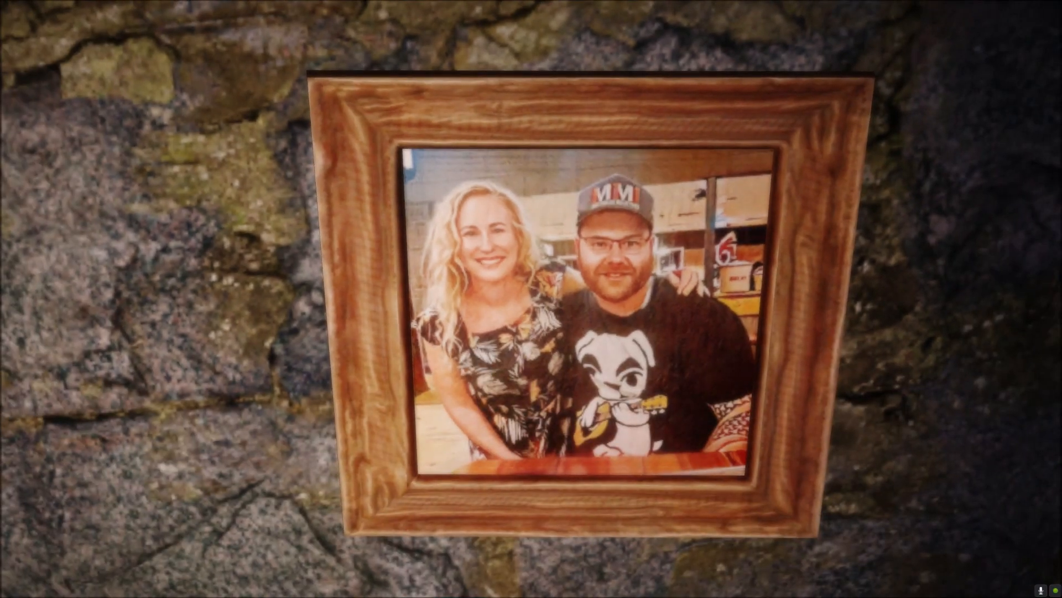
pyautogui.press('s')
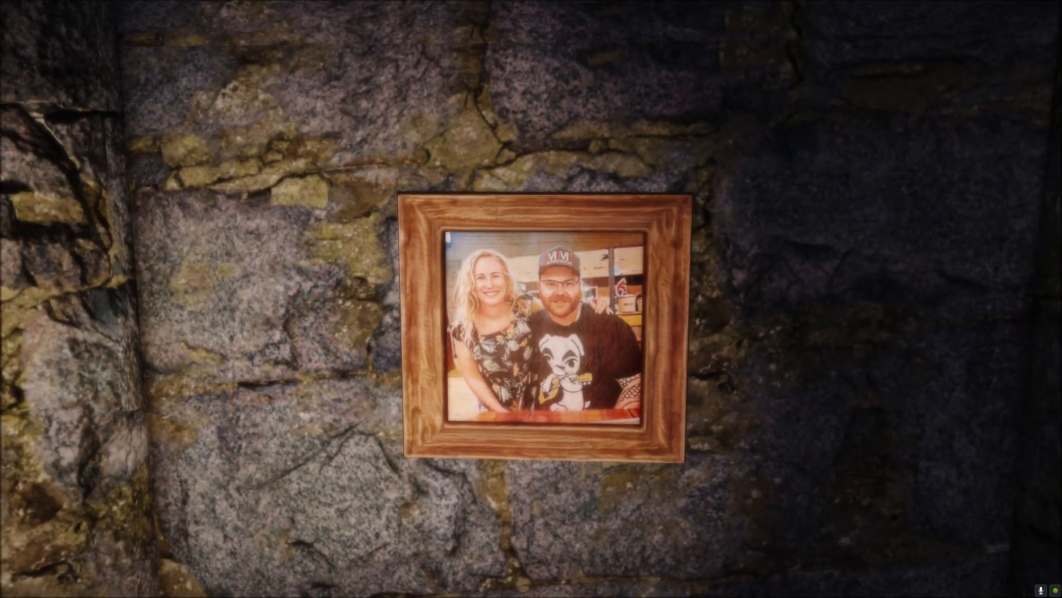
pyautogui.press('w')
pyautogui.press('Up')
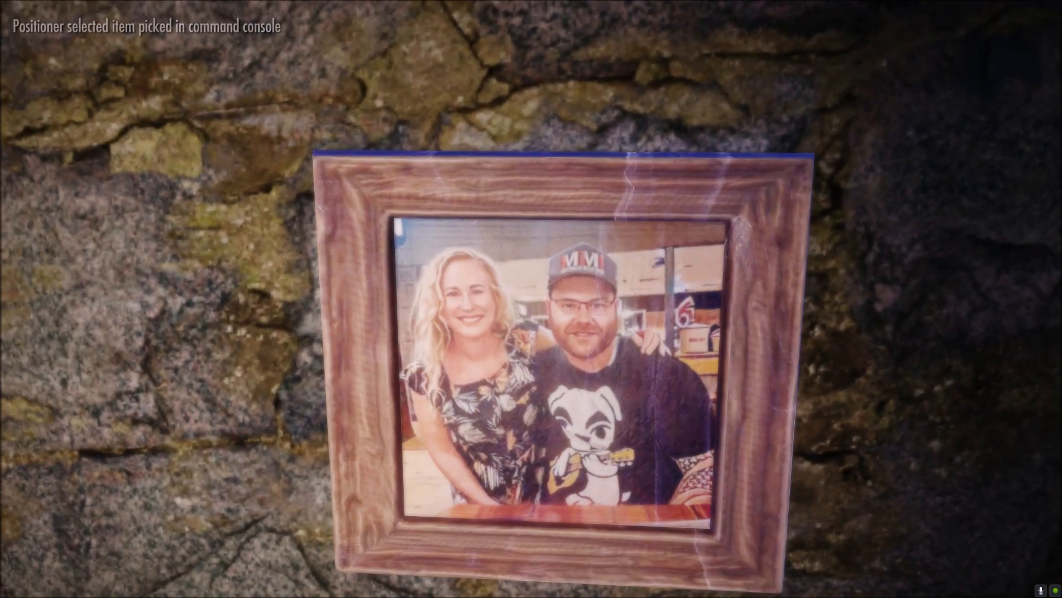
pyautogui.press('s')
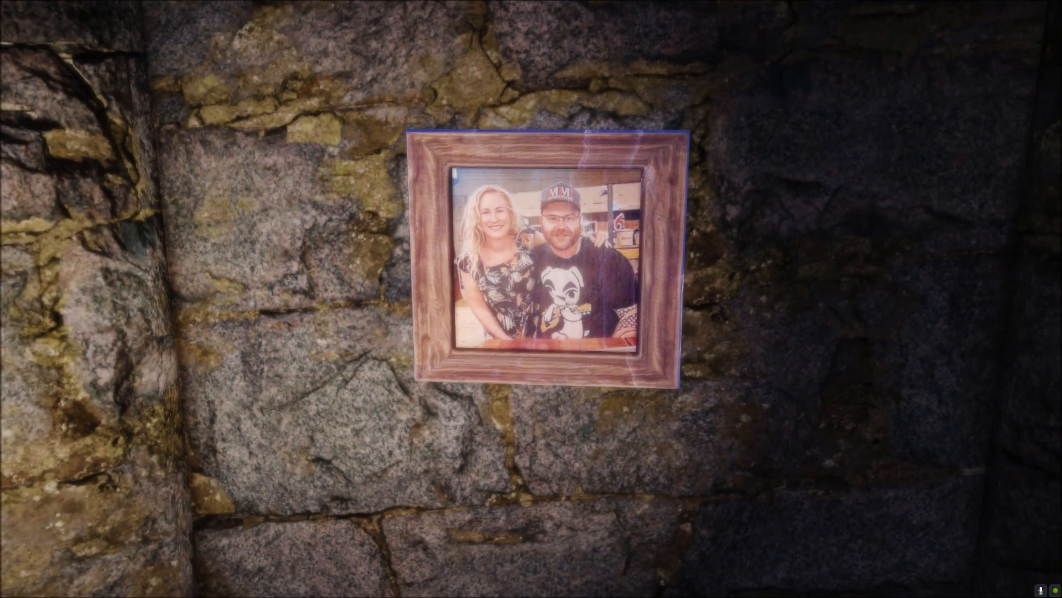
pyautogui.press('s')
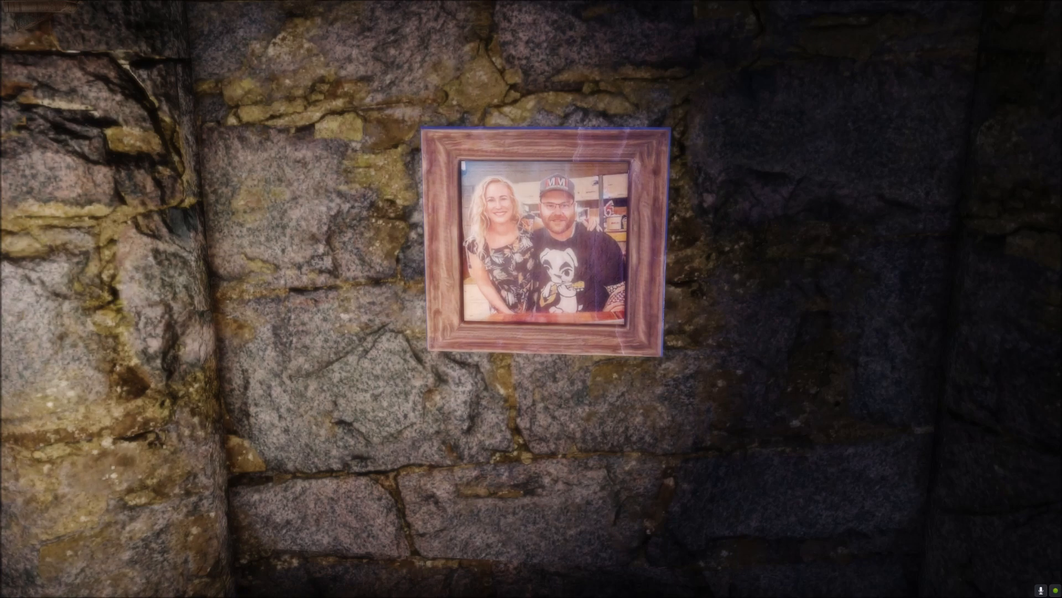
pyautogui.scroll(5, 547, 241)
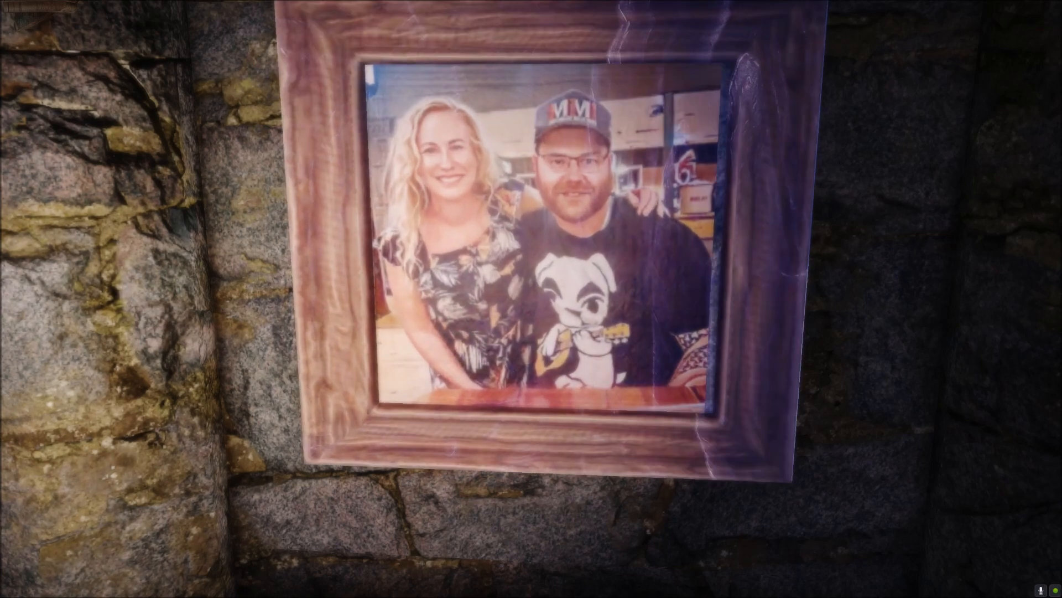
pyautogui.press('s')
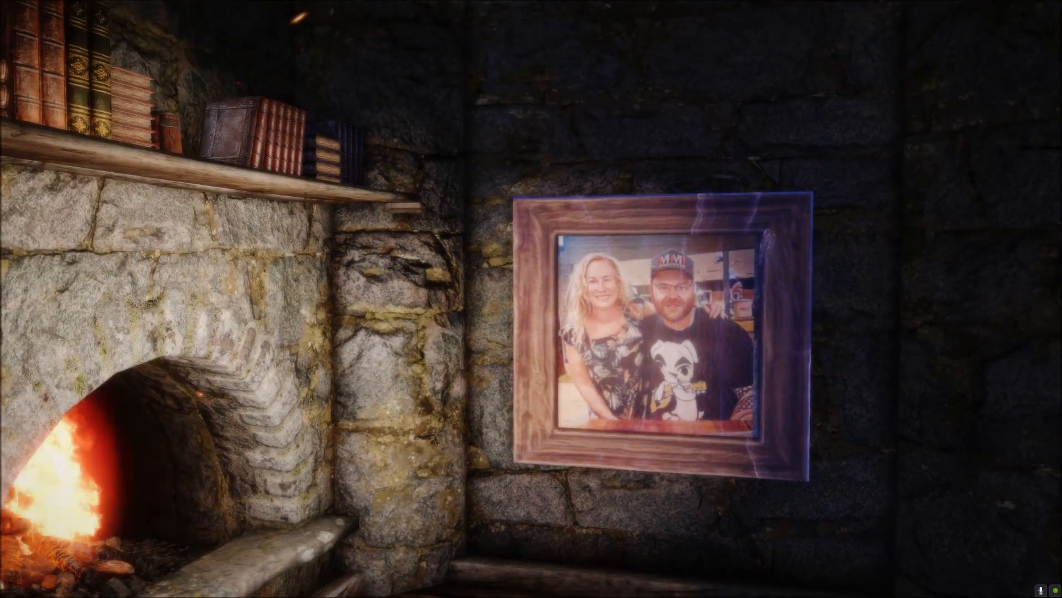
pyautogui.press('e')
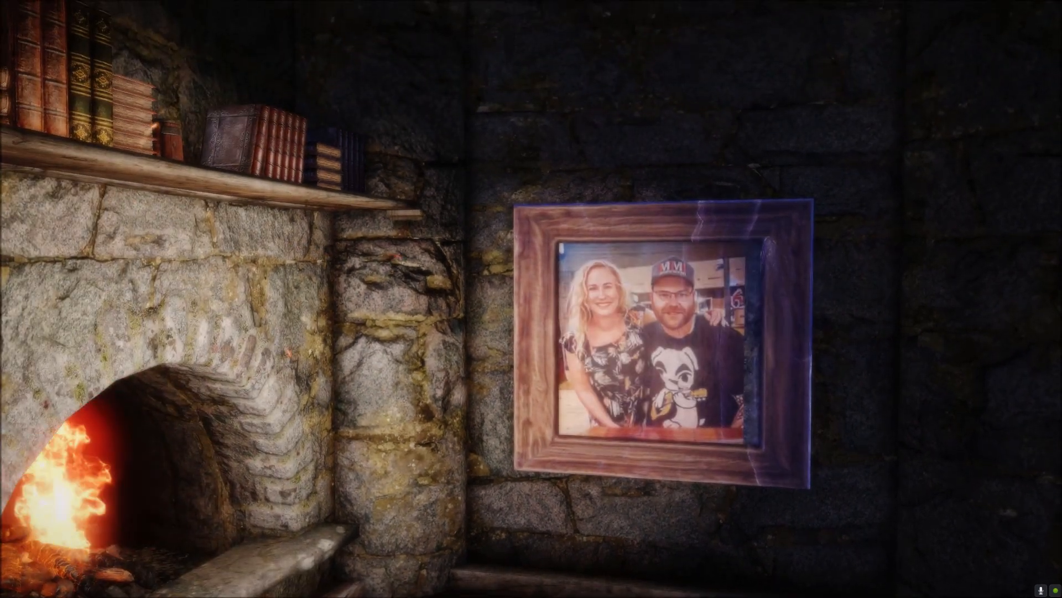
pyautogui.press('w')
pyautogui.press('w')
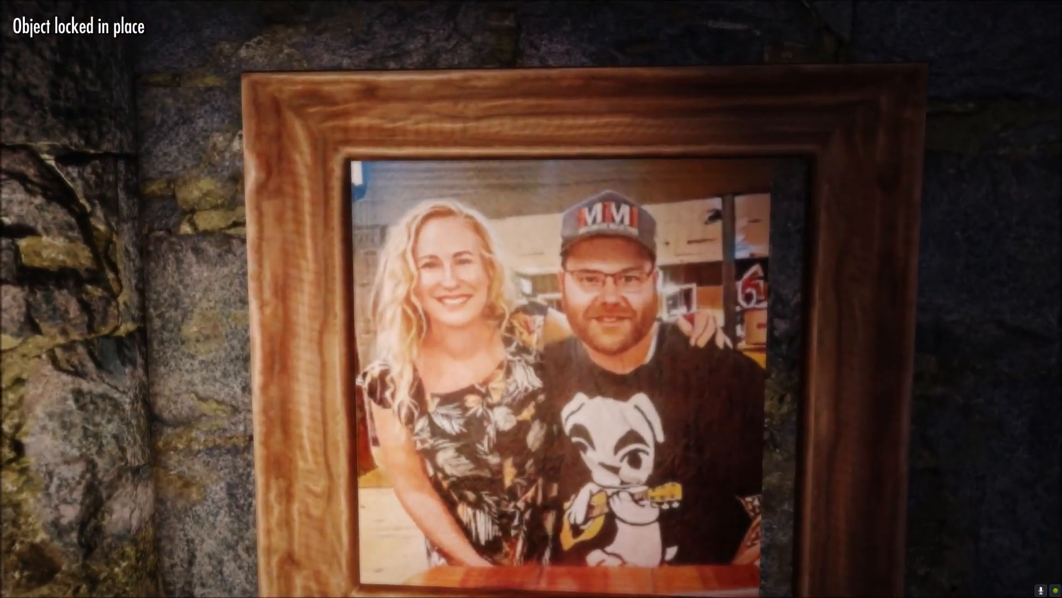
# Step: Reselect the framed photo with the positioner, adjust it until the stone wall no longer cuts into the canvas, and lock it in place
pyautogui.scroll(-2, 531, 299)
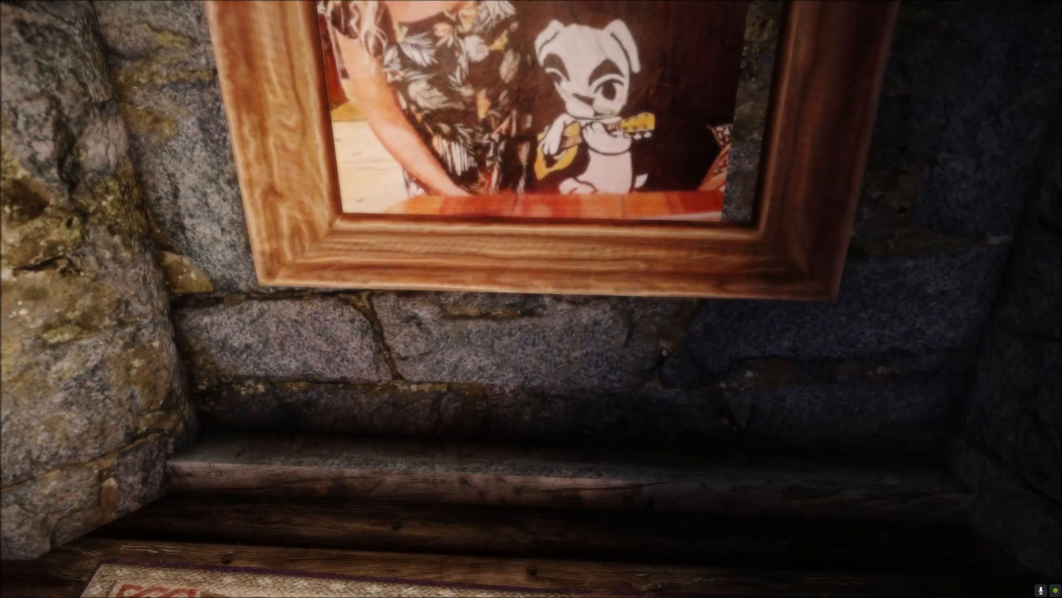
pyautogui.press('g')
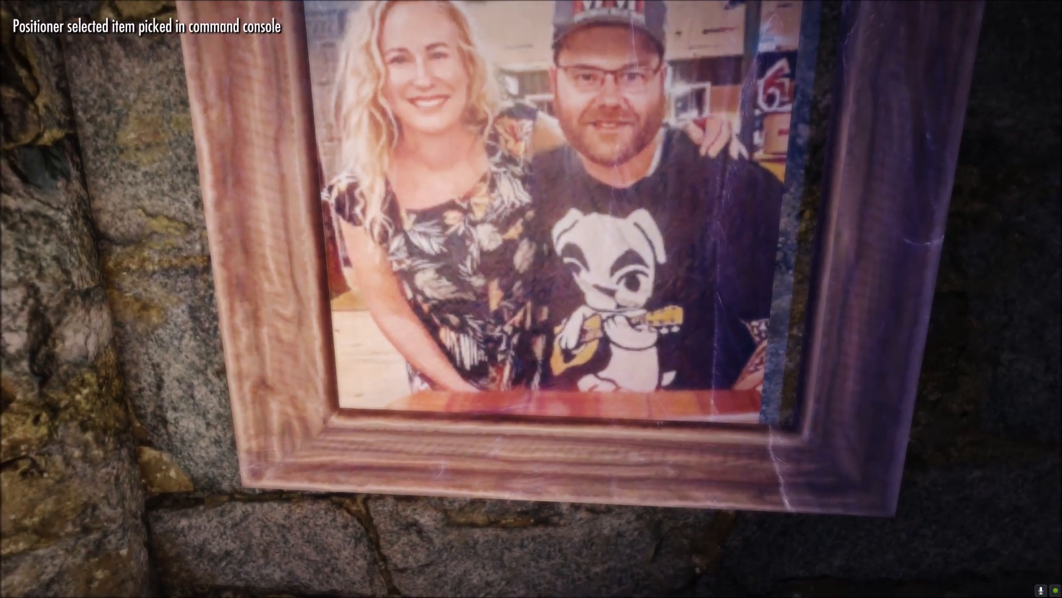
pyautogui.press('s')
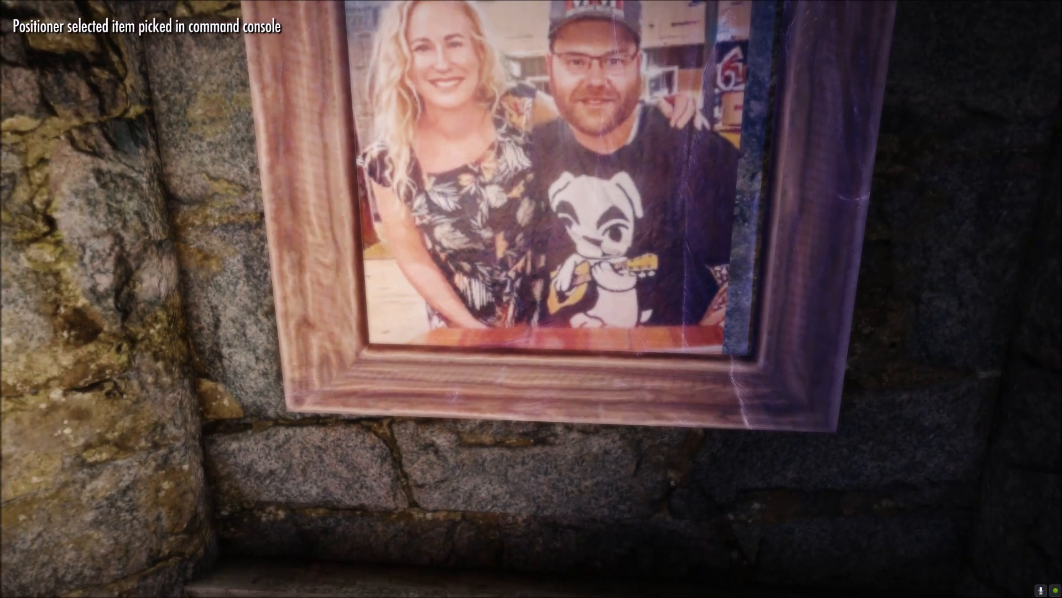
pyautogui.press('w')
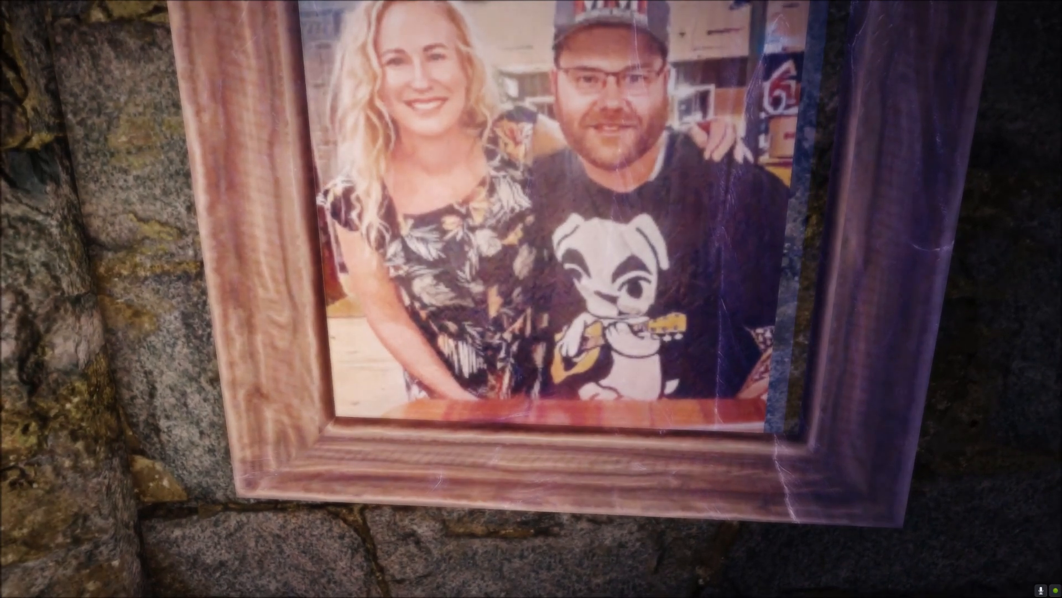
pyautogui.press('Right')
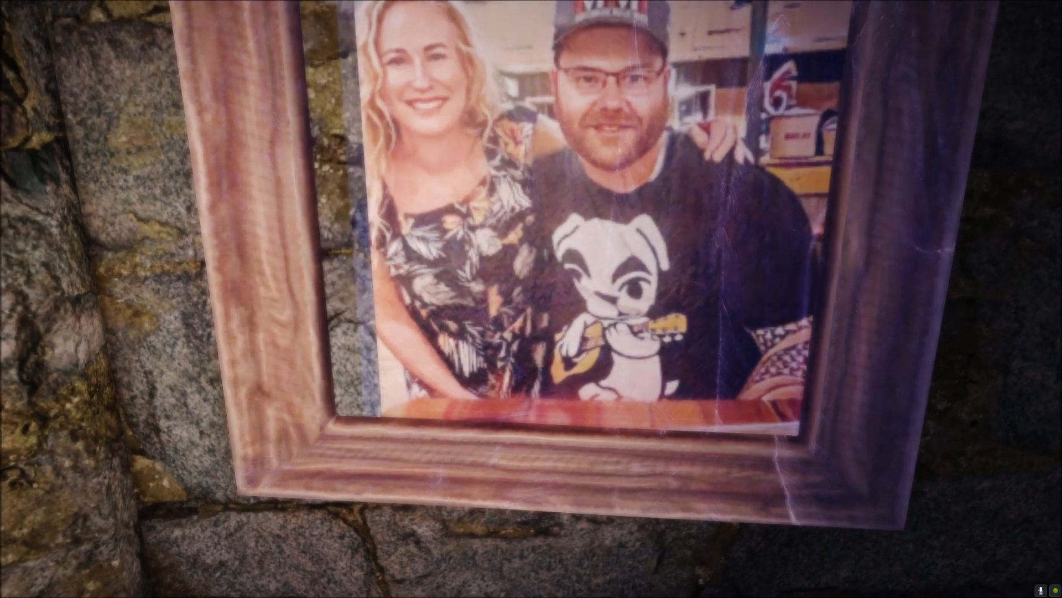
pyautogui.press('Left')
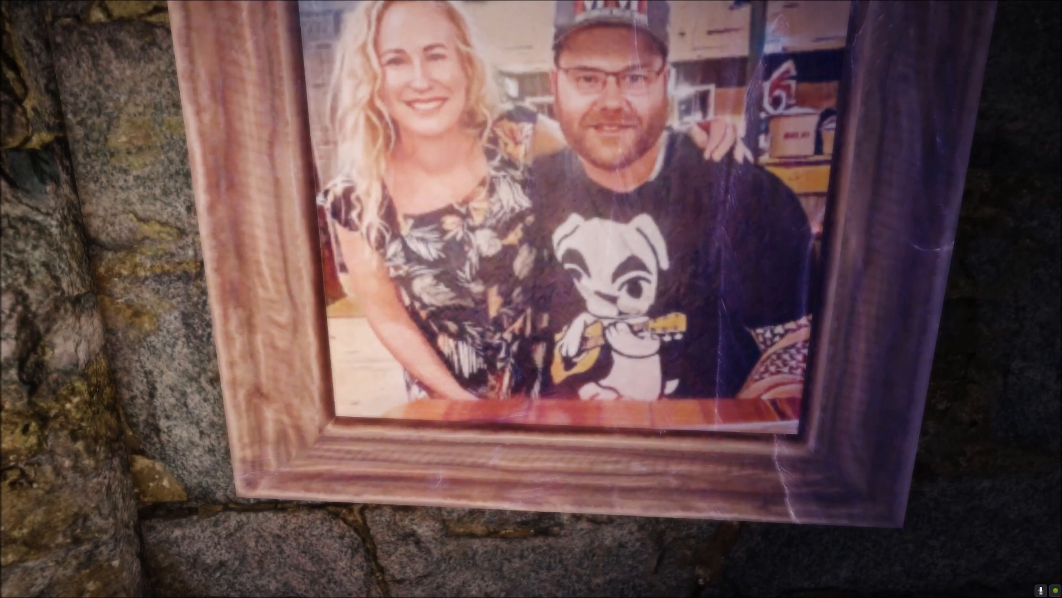
pyautogui.press('e')
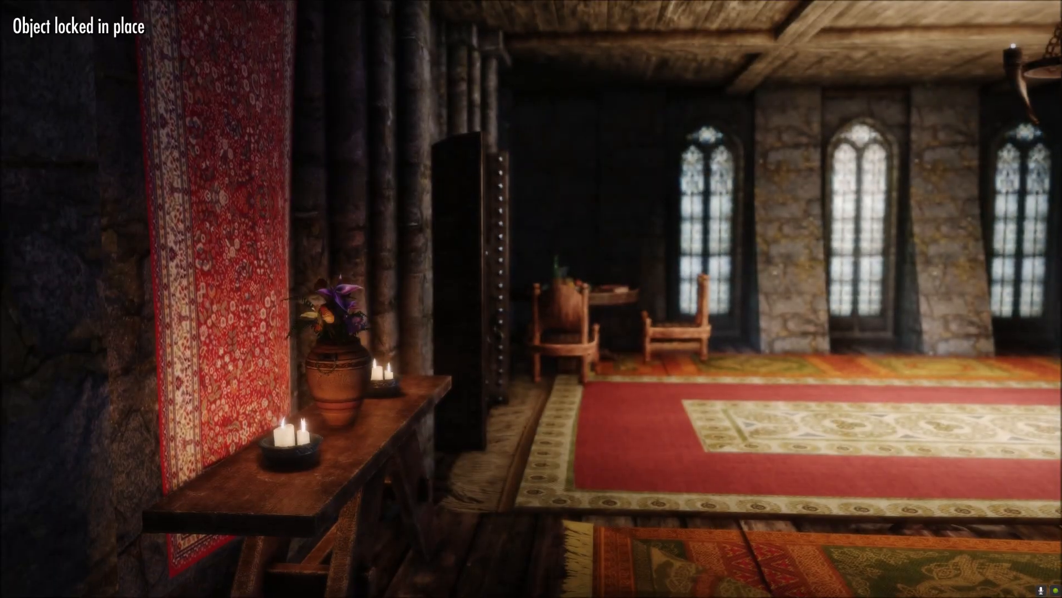
pyautogui.press('f')
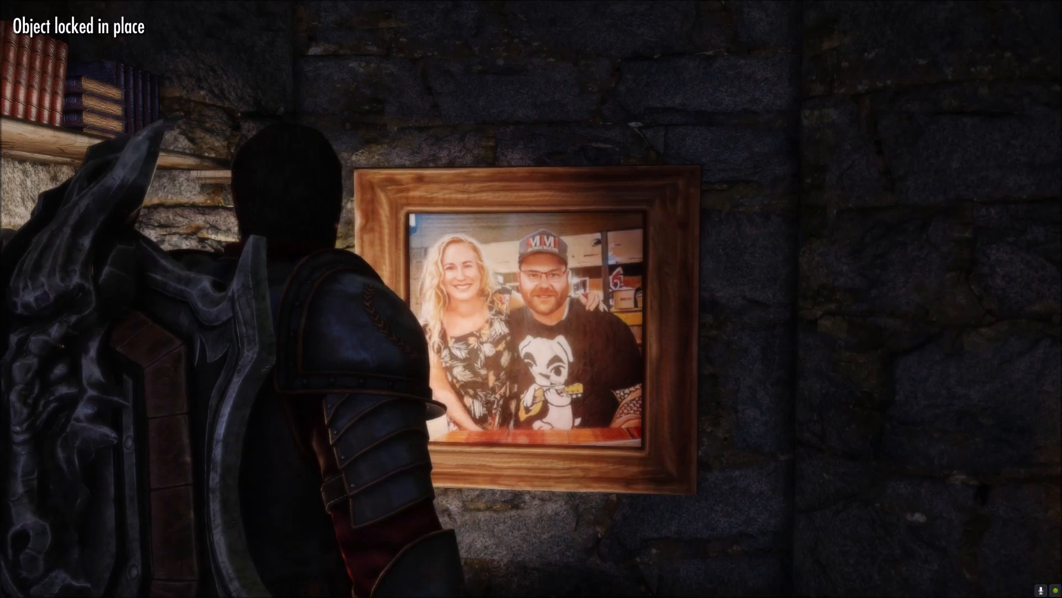